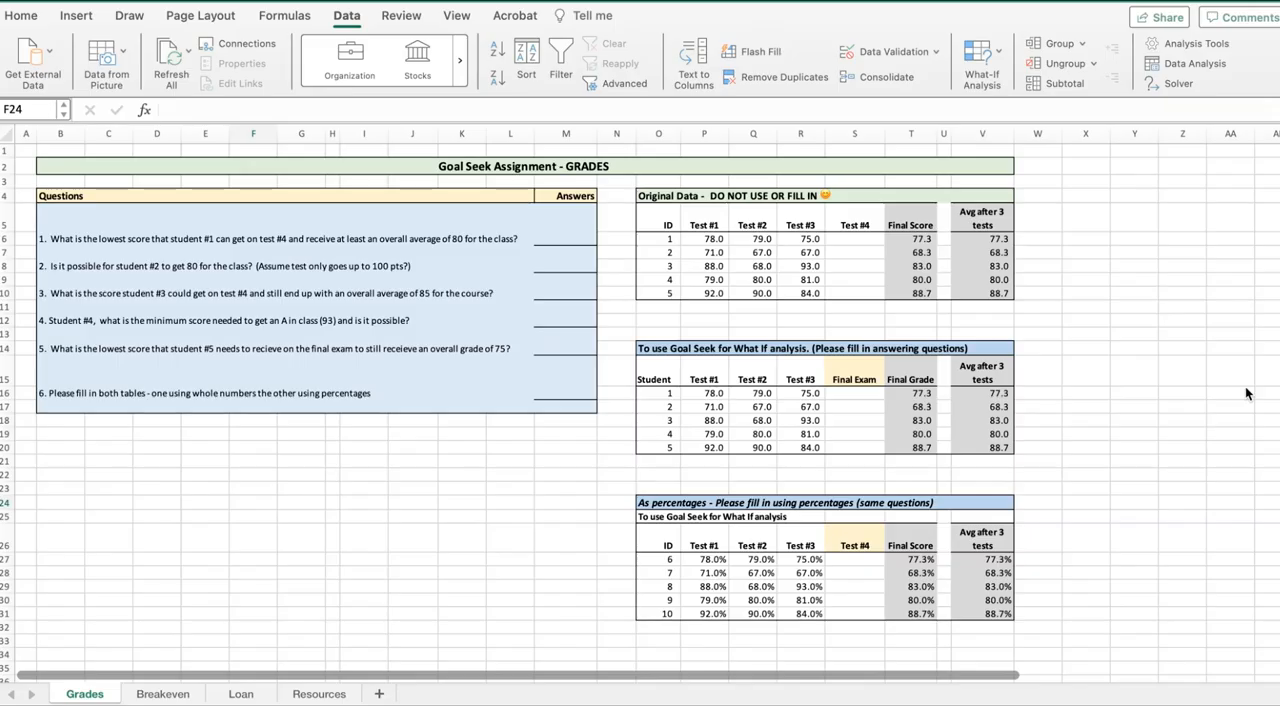
Inspect the average formulas for students 1 to 4 under Avg after 3 tests in the original data table
left_click(985, 238)
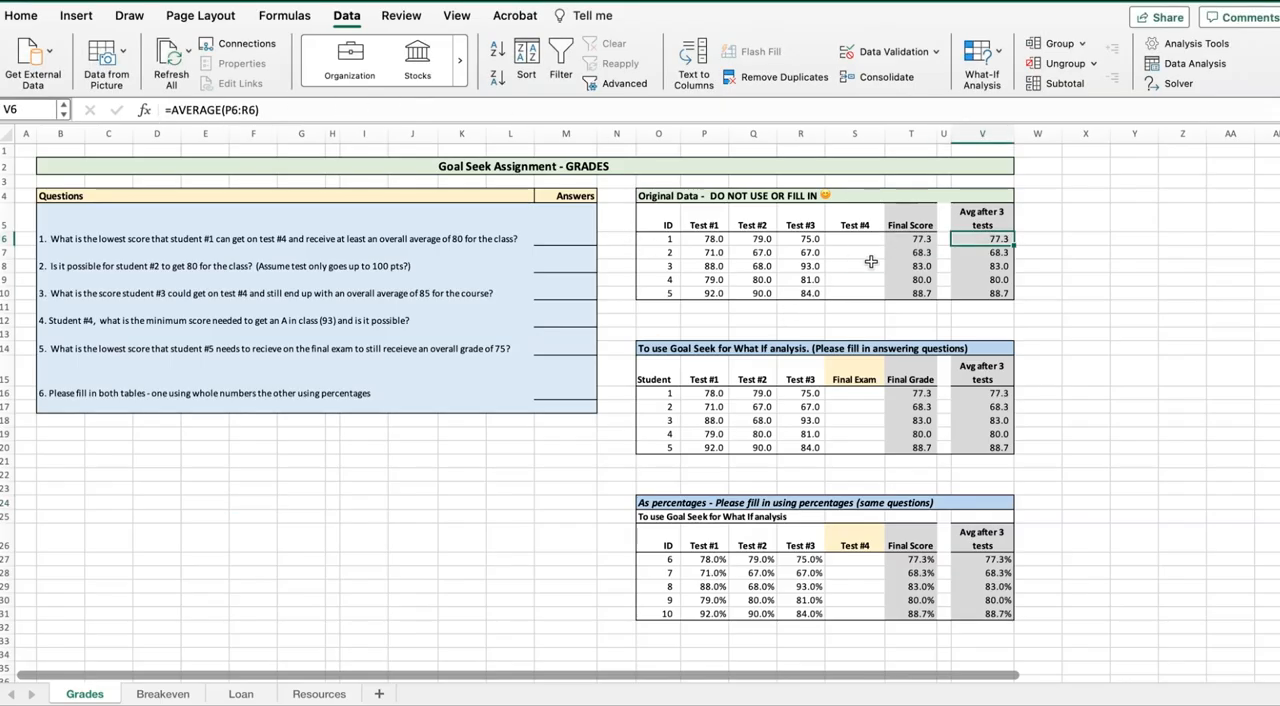
left_click(985, 252)
left_click(985, 265)
left_click(985, 280)
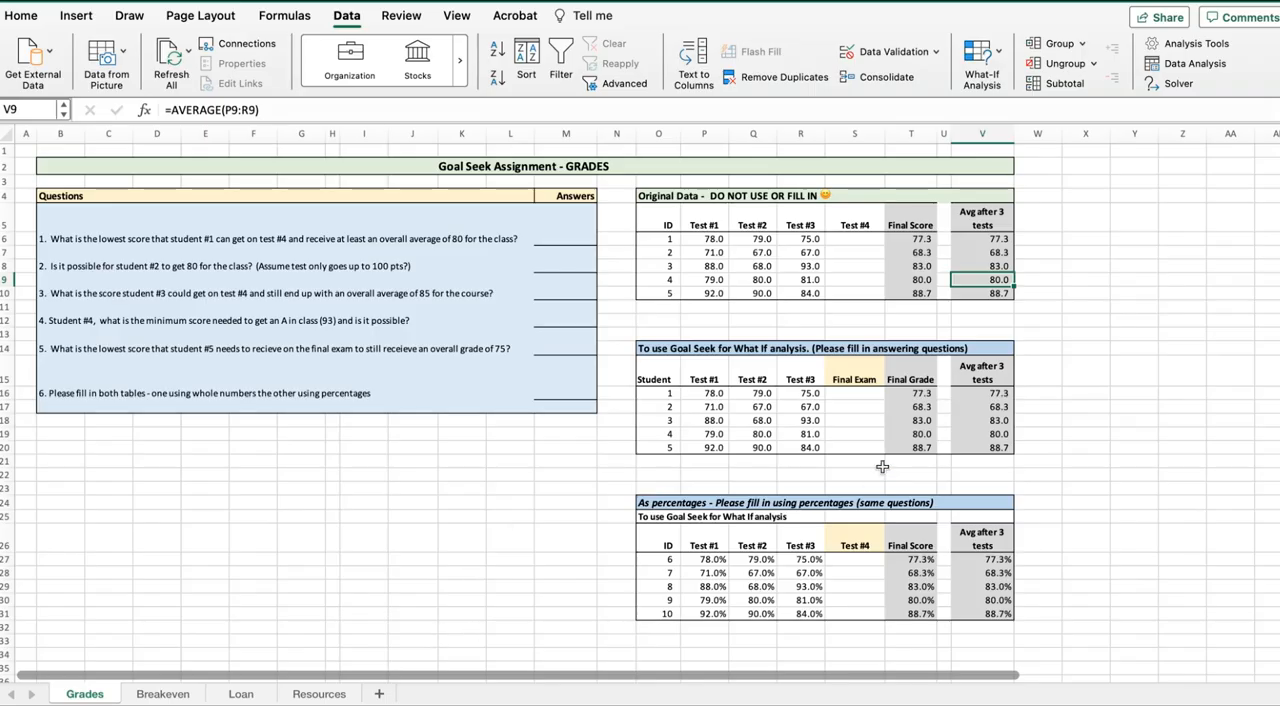
Try final exam scores of 100, 99, 98, 97 and 96 for student 1 in S16, and clear the cell
left_click(860, 396)
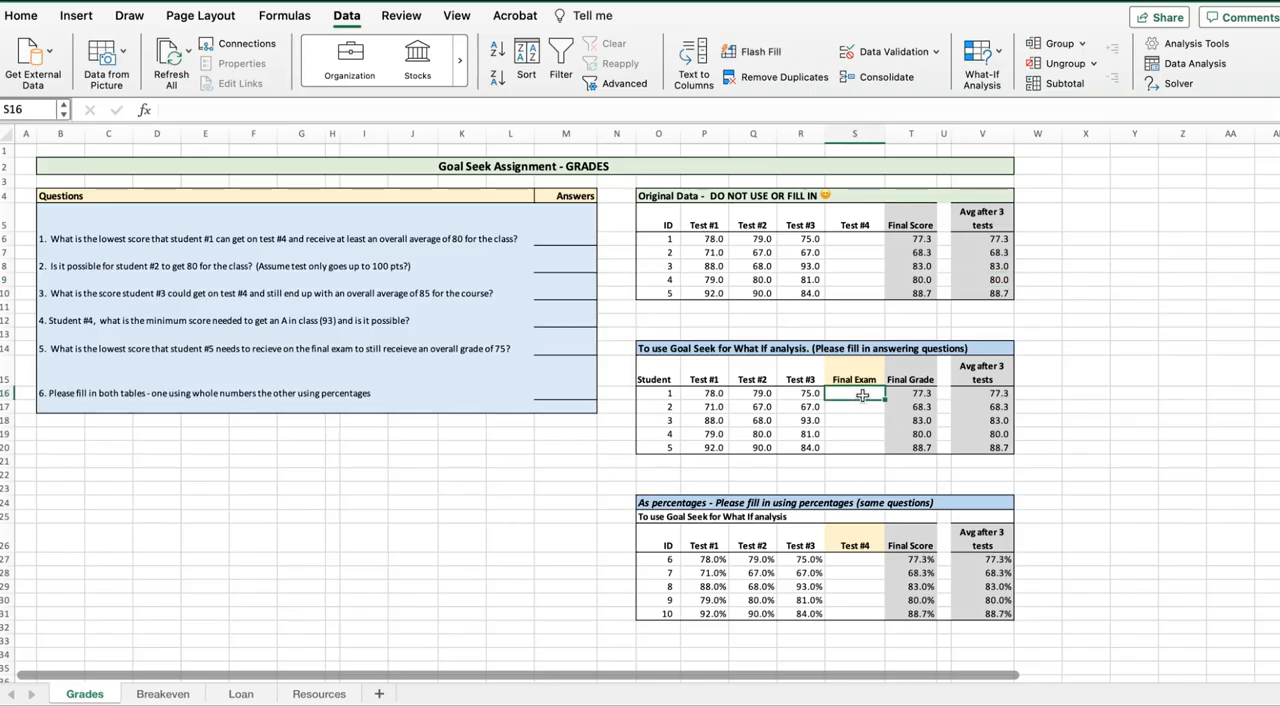
type("100")
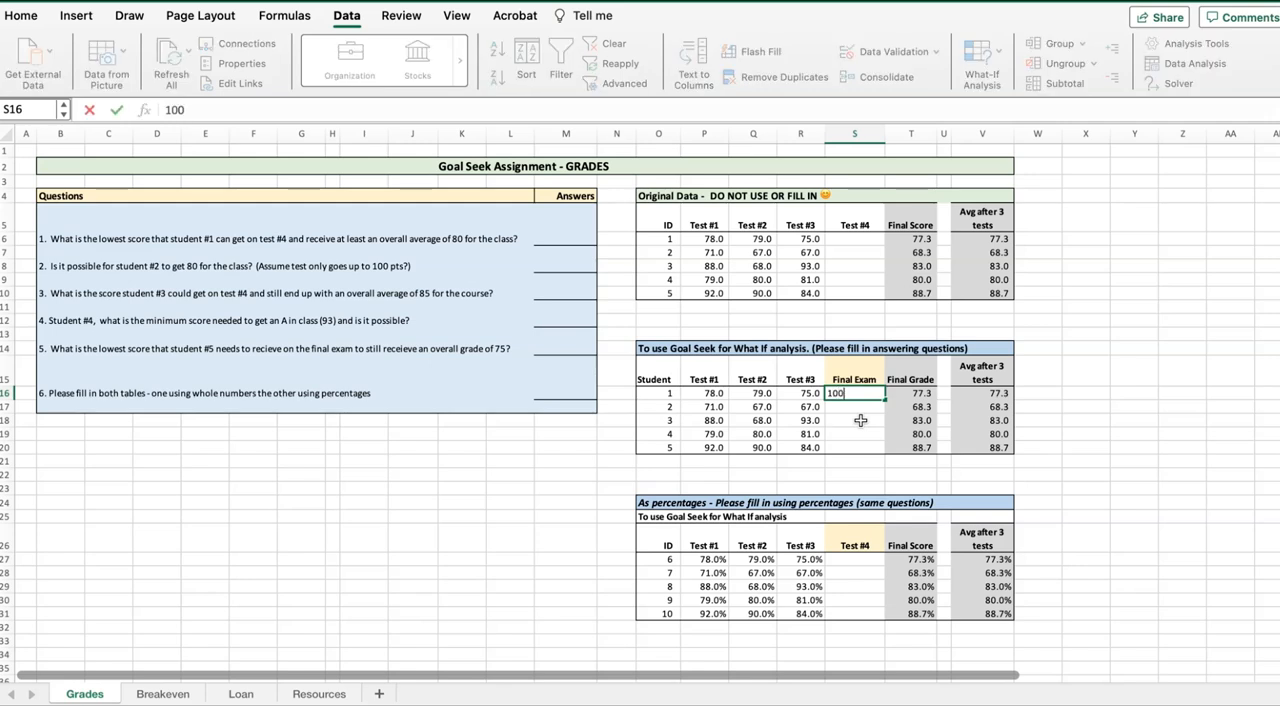
key("Return")
key("Up")
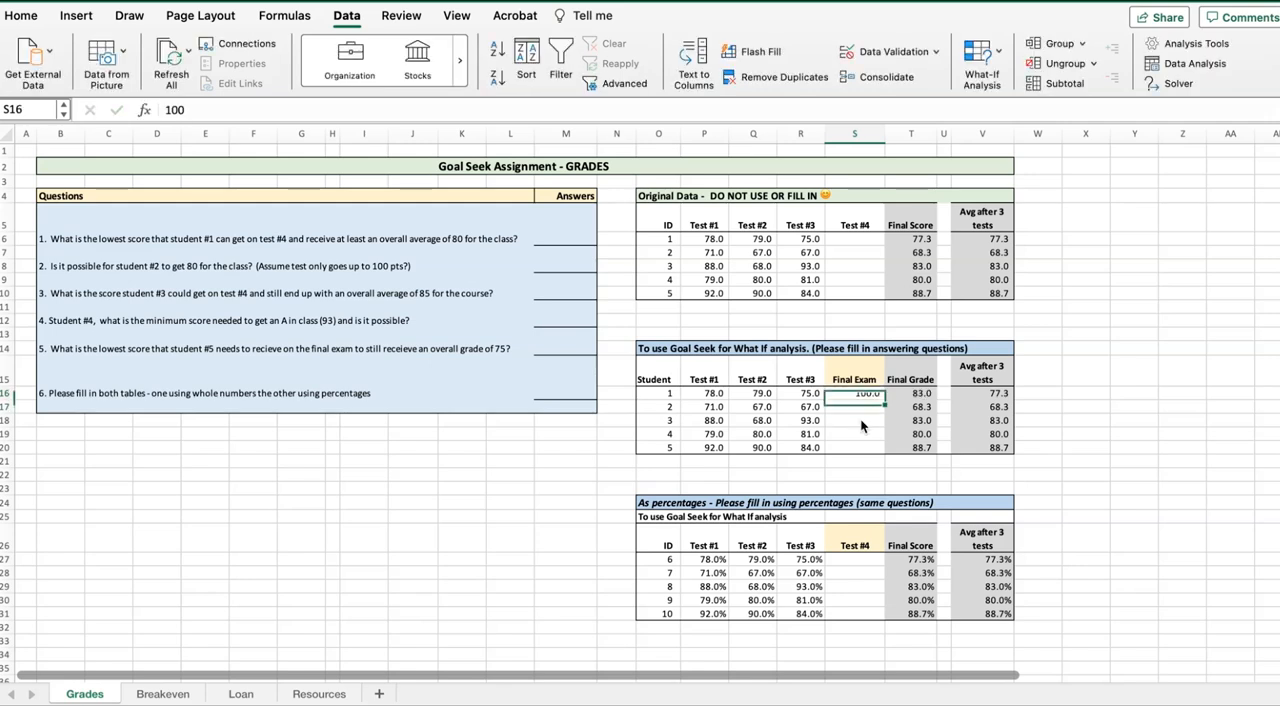
type("99")
key("Return")
key("Up")
type("98")
key("Return")
key("Up")
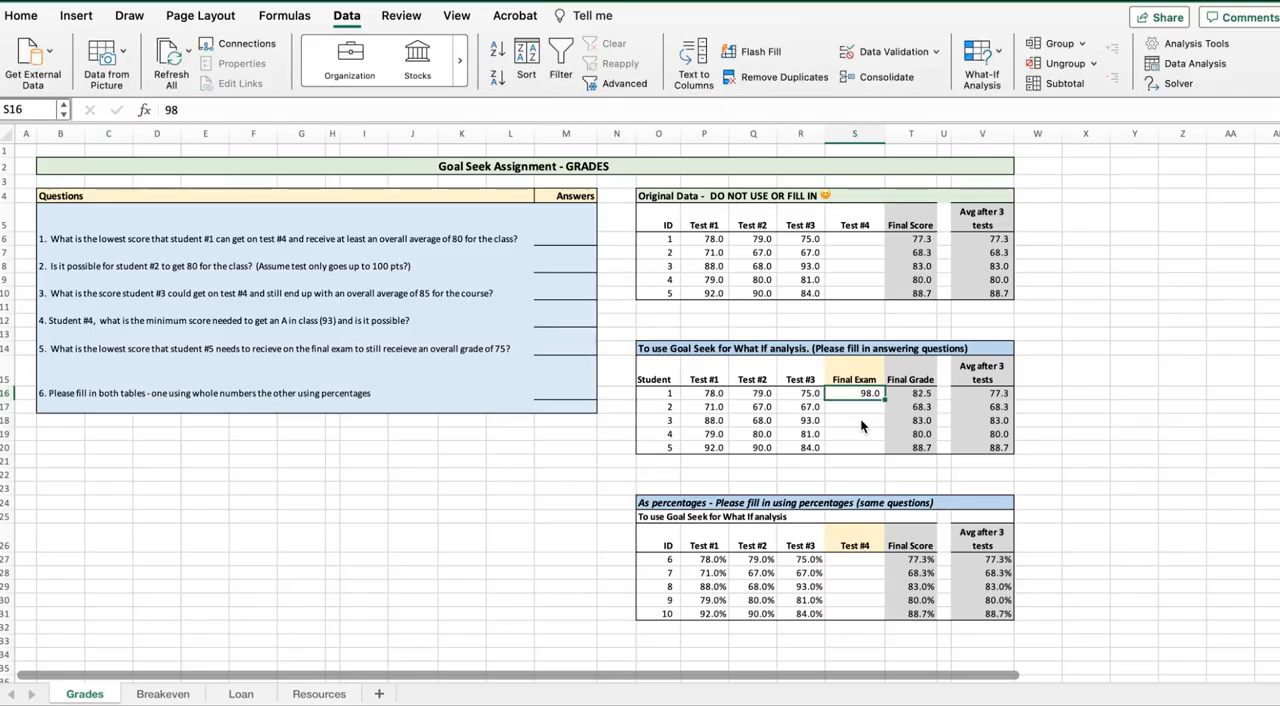
type("97")
key("Return")
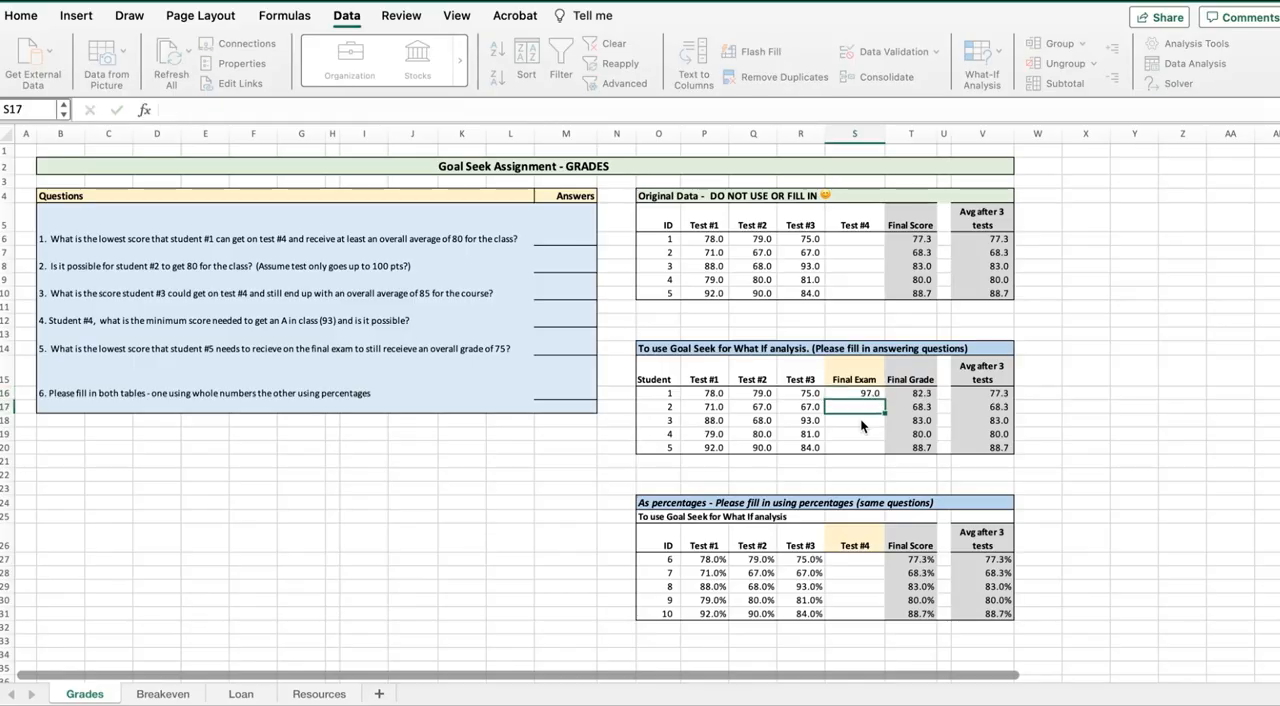
key("Up")
type("96")
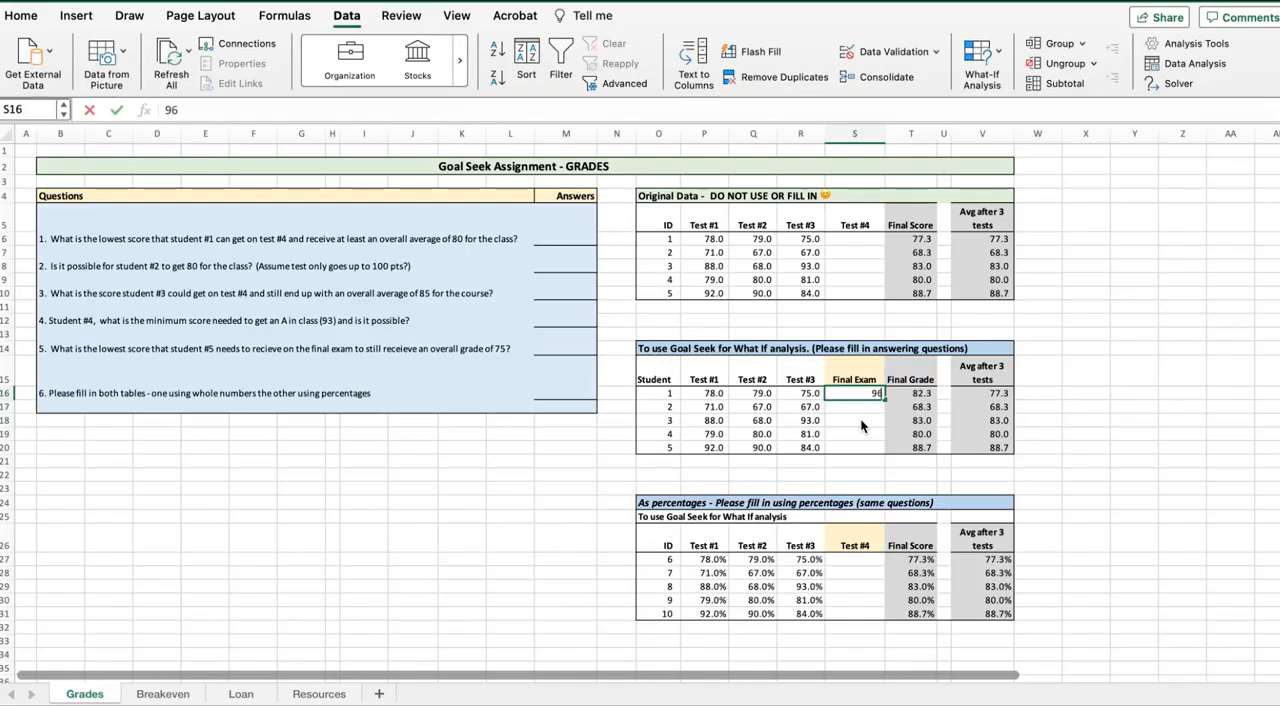
key("Return")
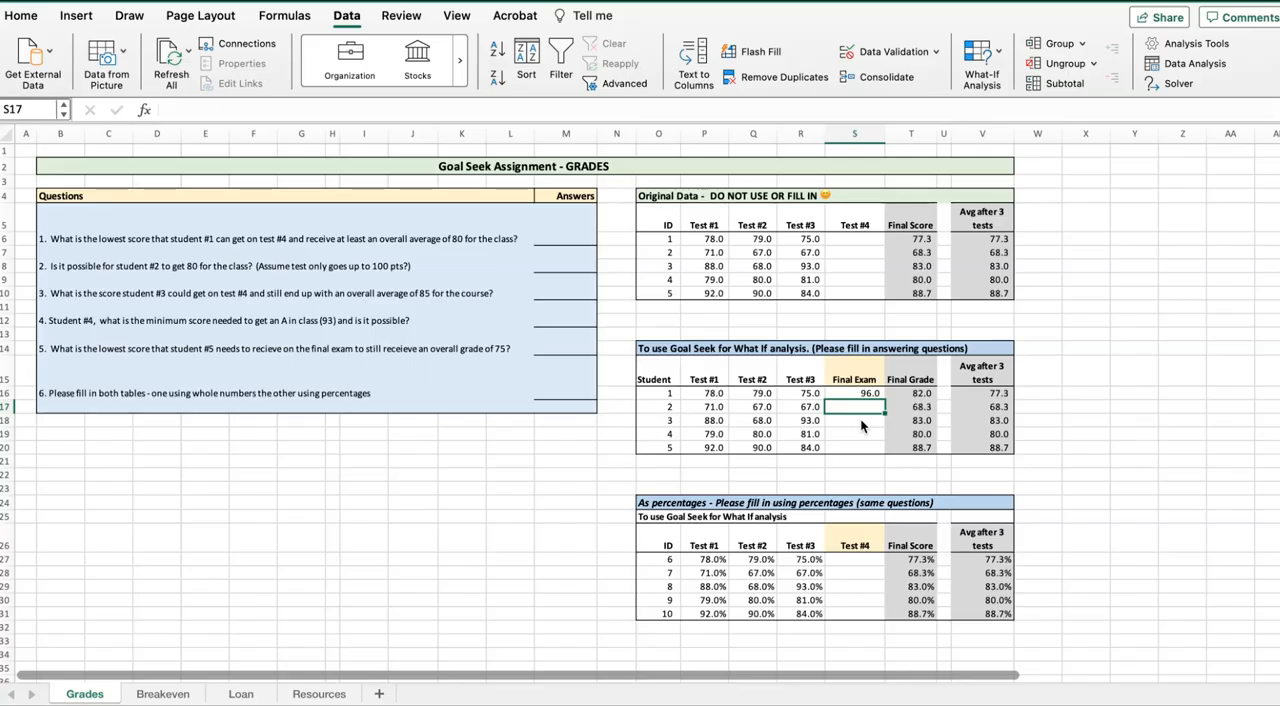
key("Up")
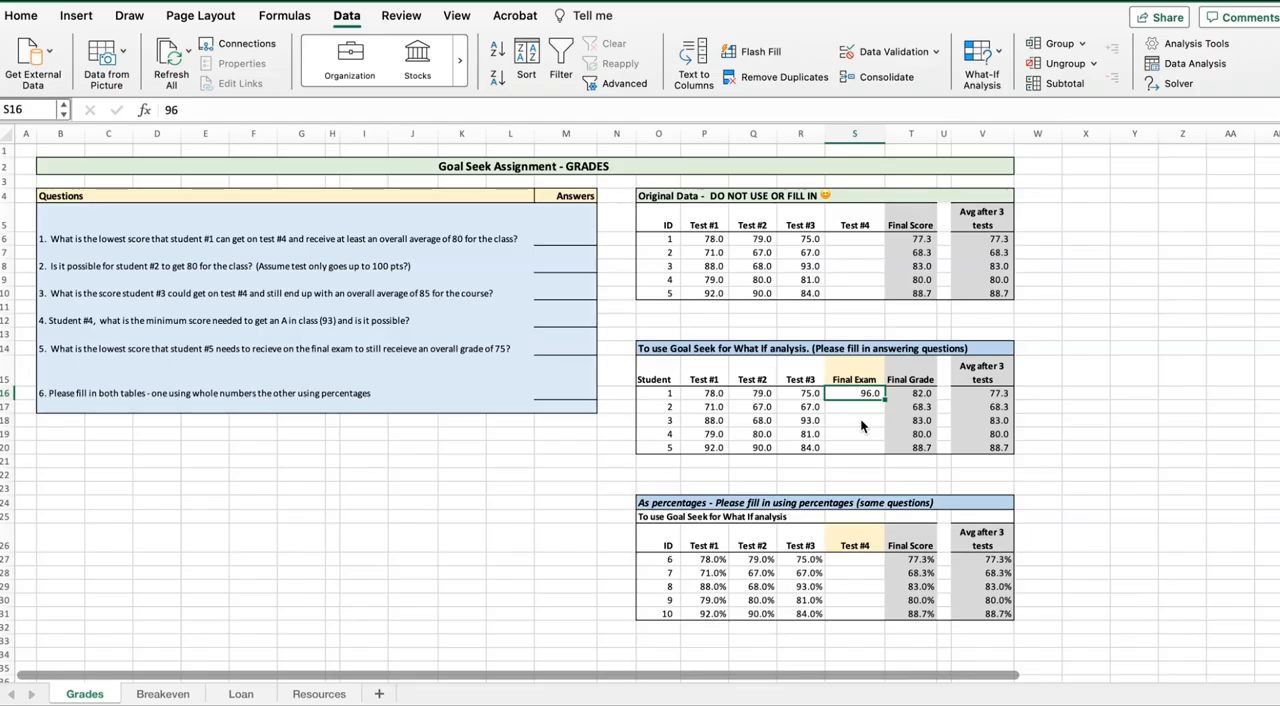
key("Delete")
Run Goal Seek to bring student 1's final grade in T16 to 80 by changing the final exam score in S16
left_click(24, 17)
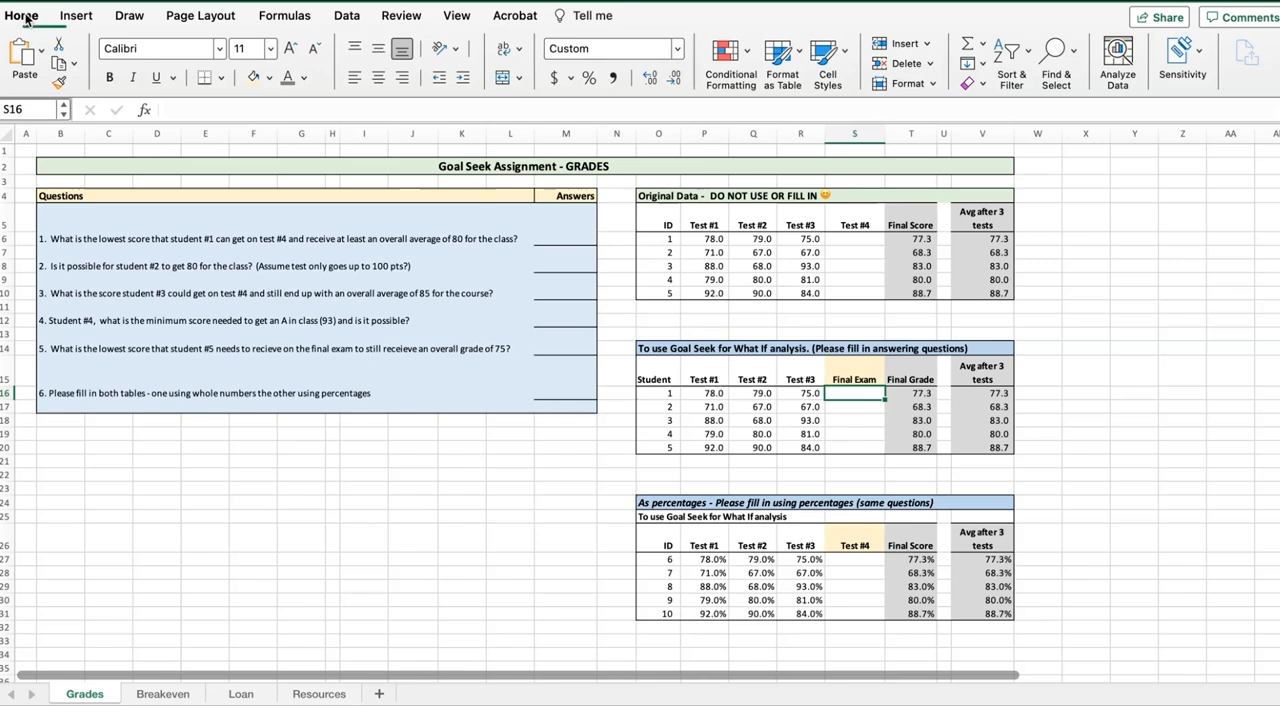
left_click(346, 17)
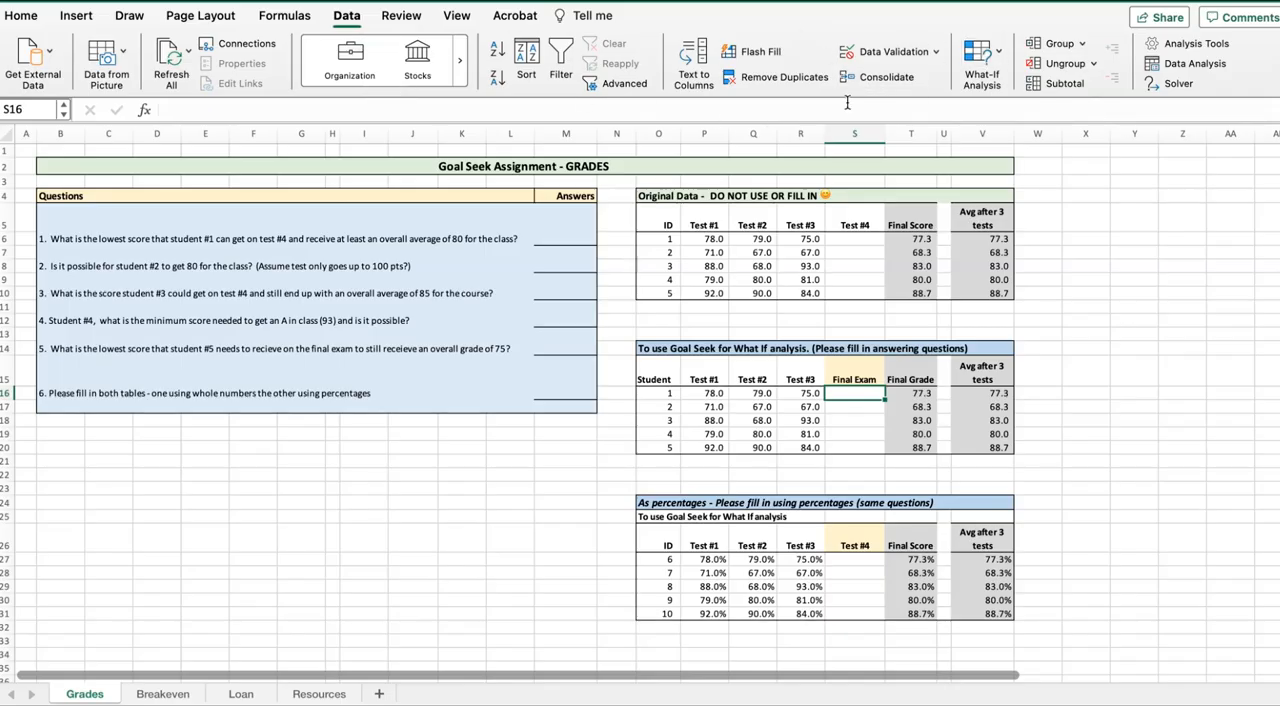
left_click(1000, 58)
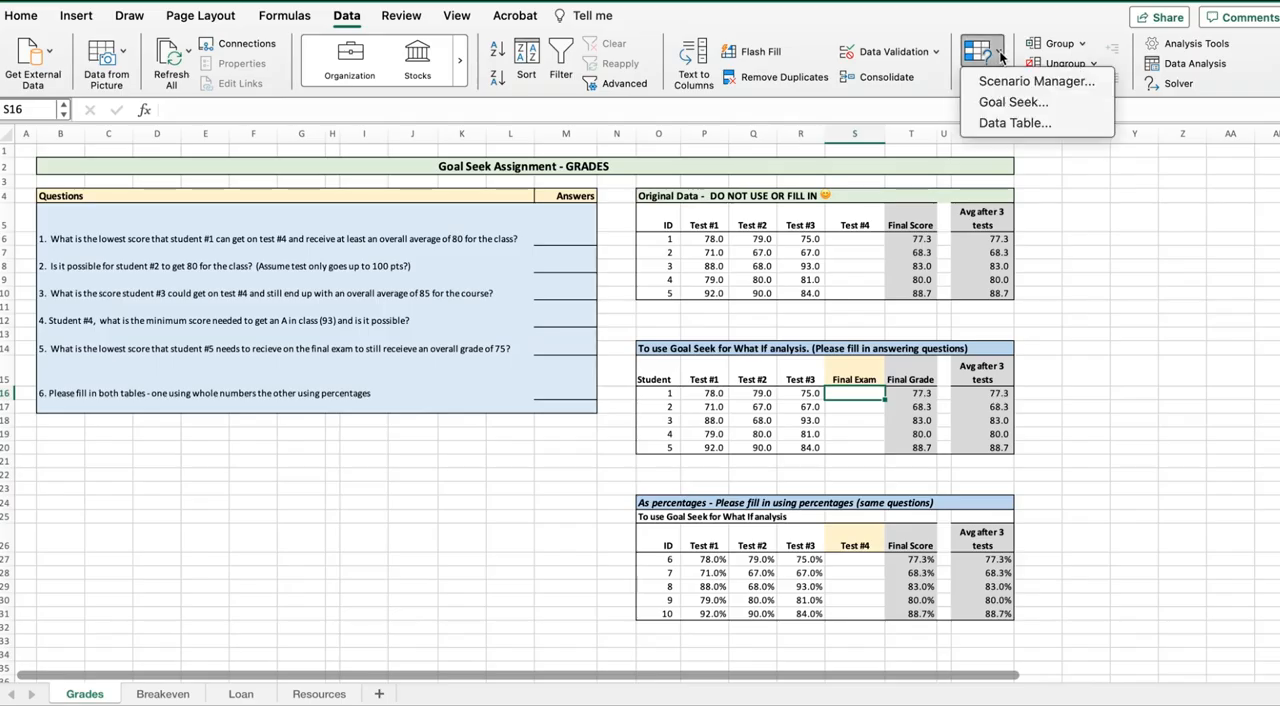
left_click(1014, 102)
left_click_drag(690, 132, 499, 205)
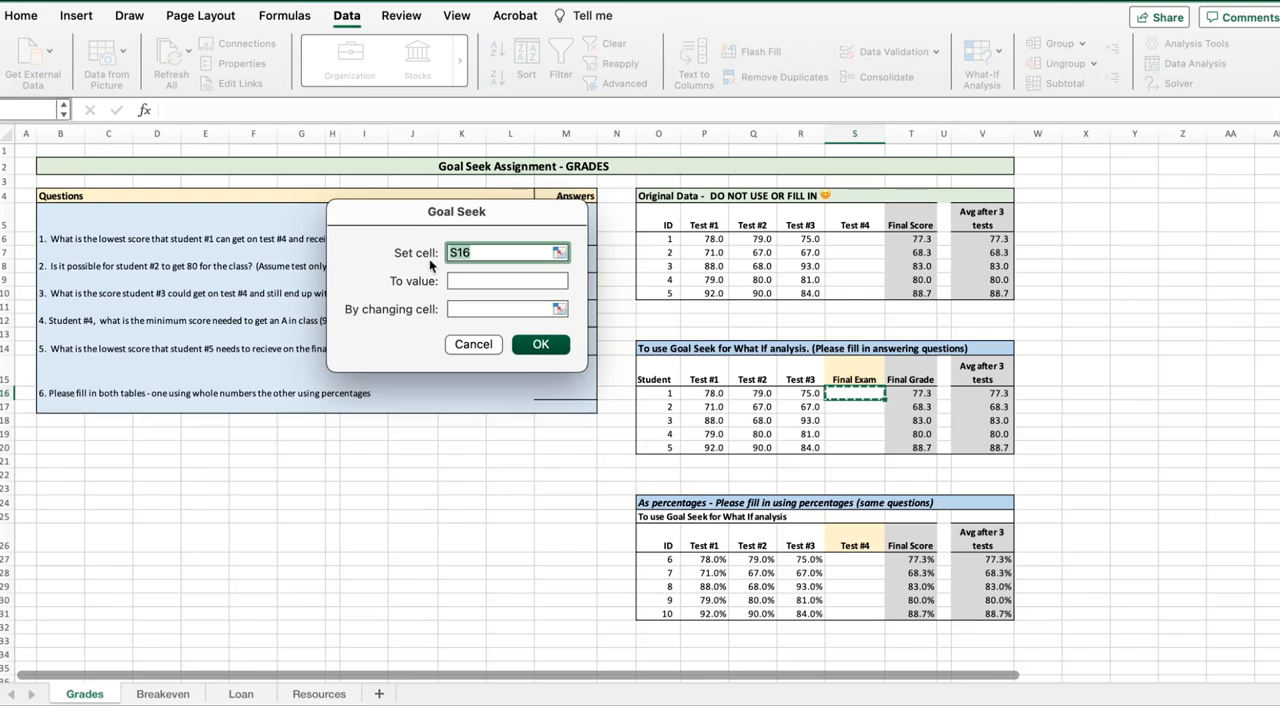
left_click(911, 393)
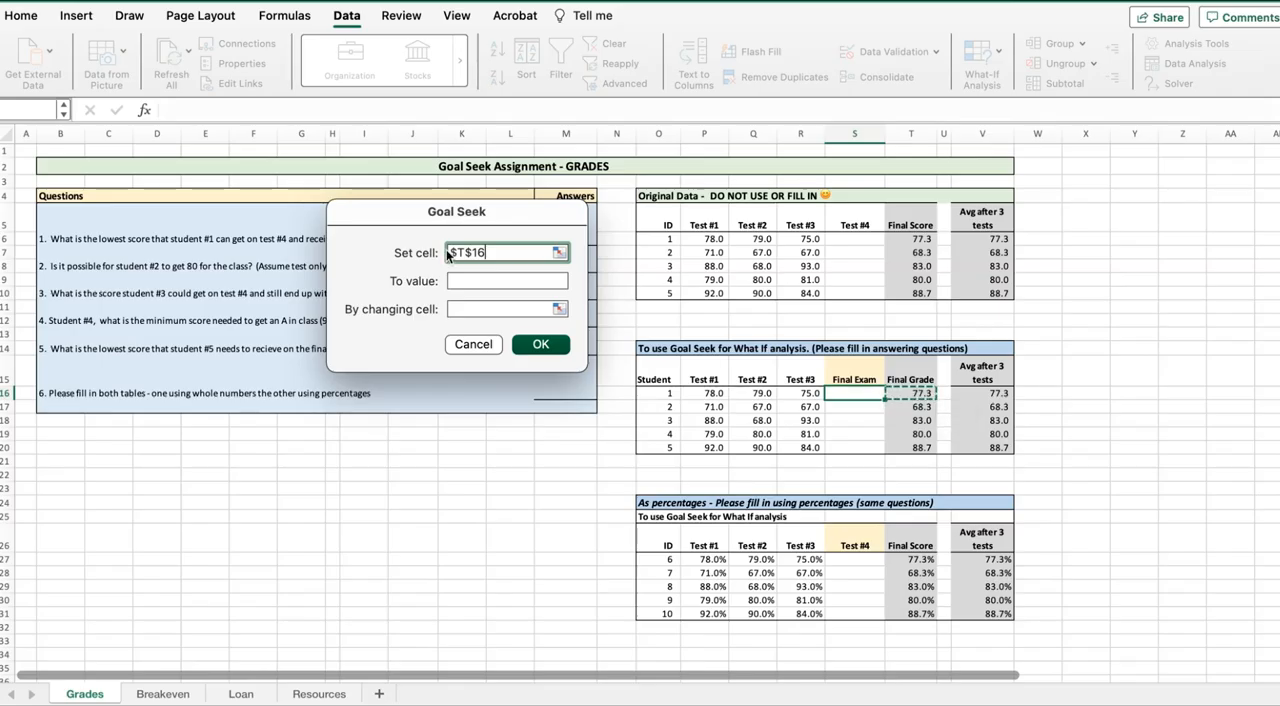
left_click(465, 280)
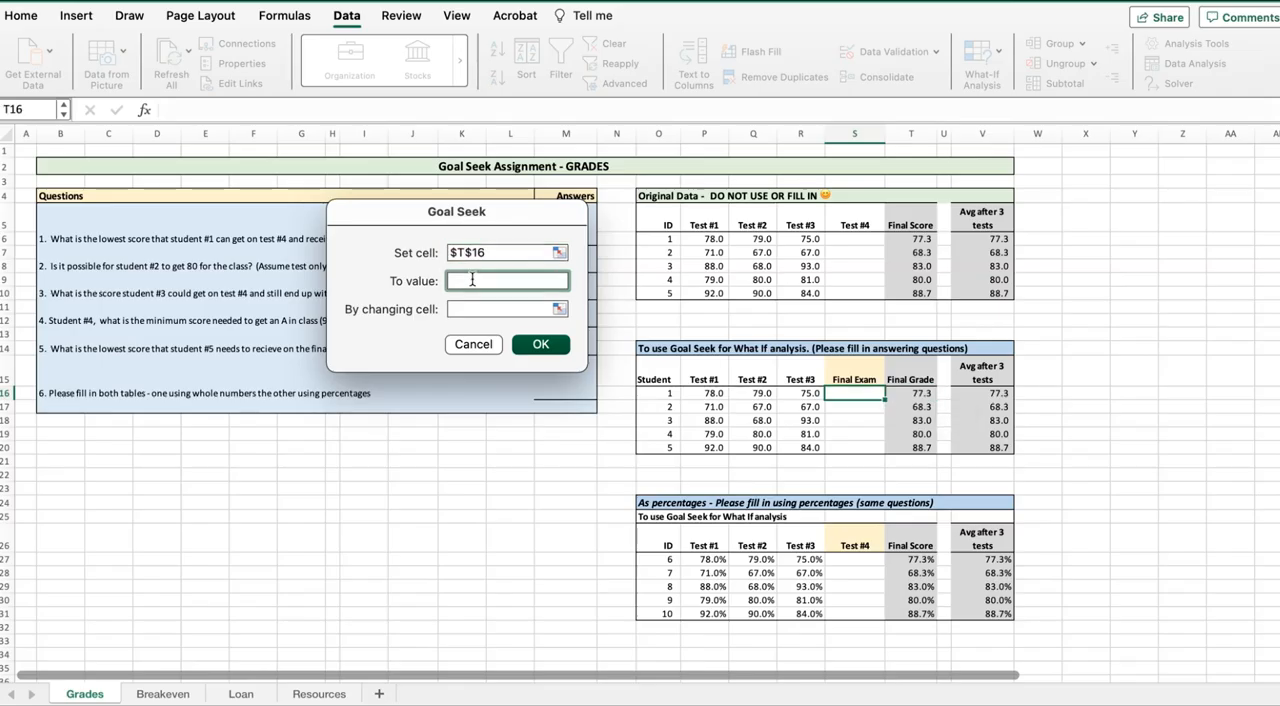
type("80")
left_click(484, 310)
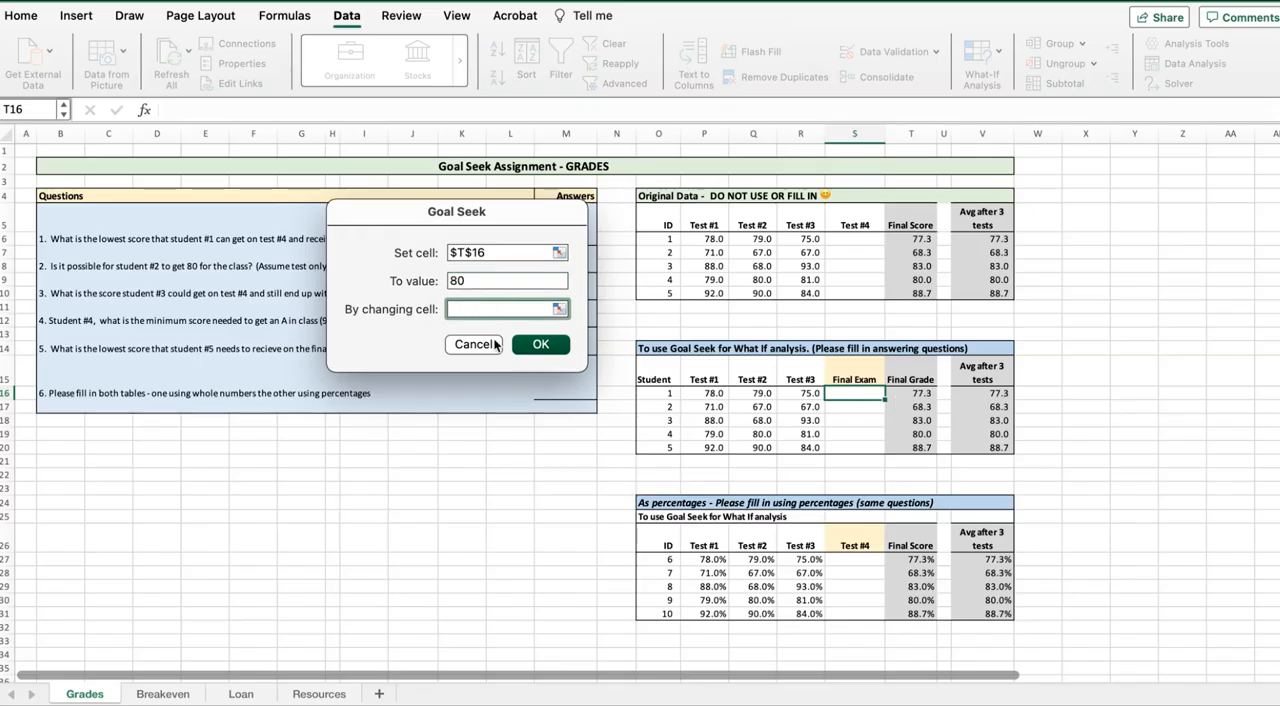
left_click(838, 394)
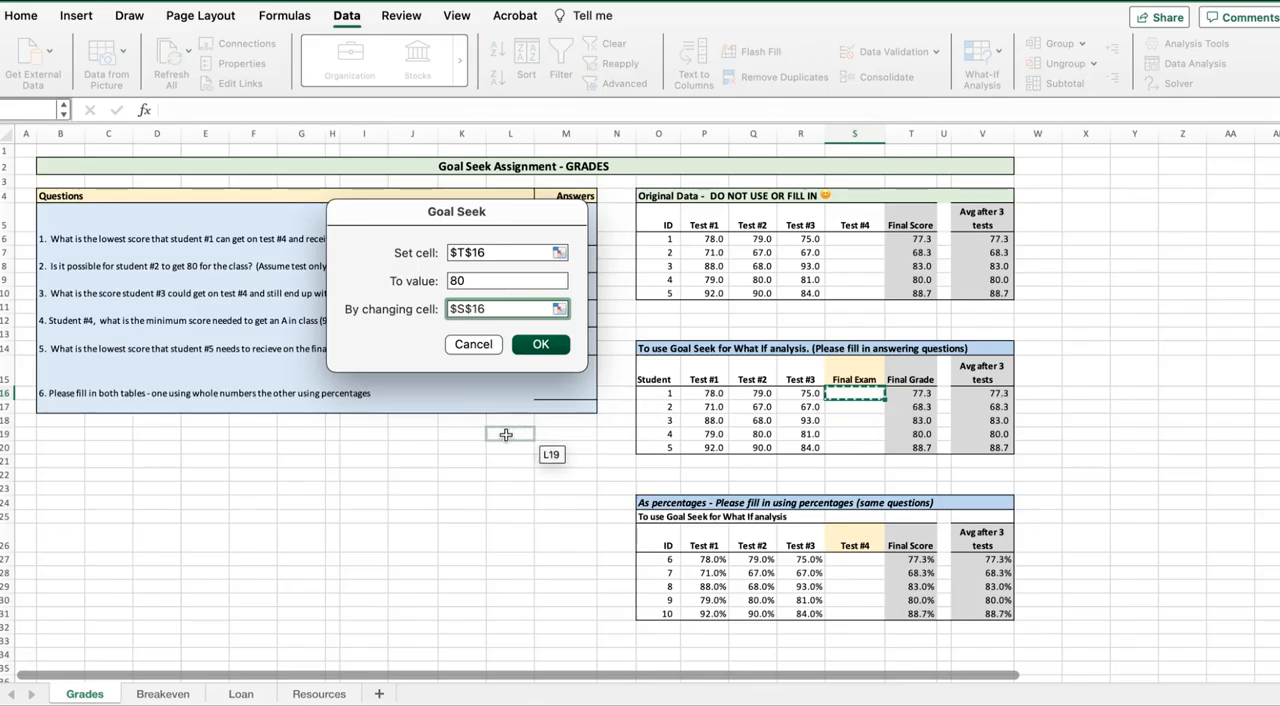
left_click(537, 345)
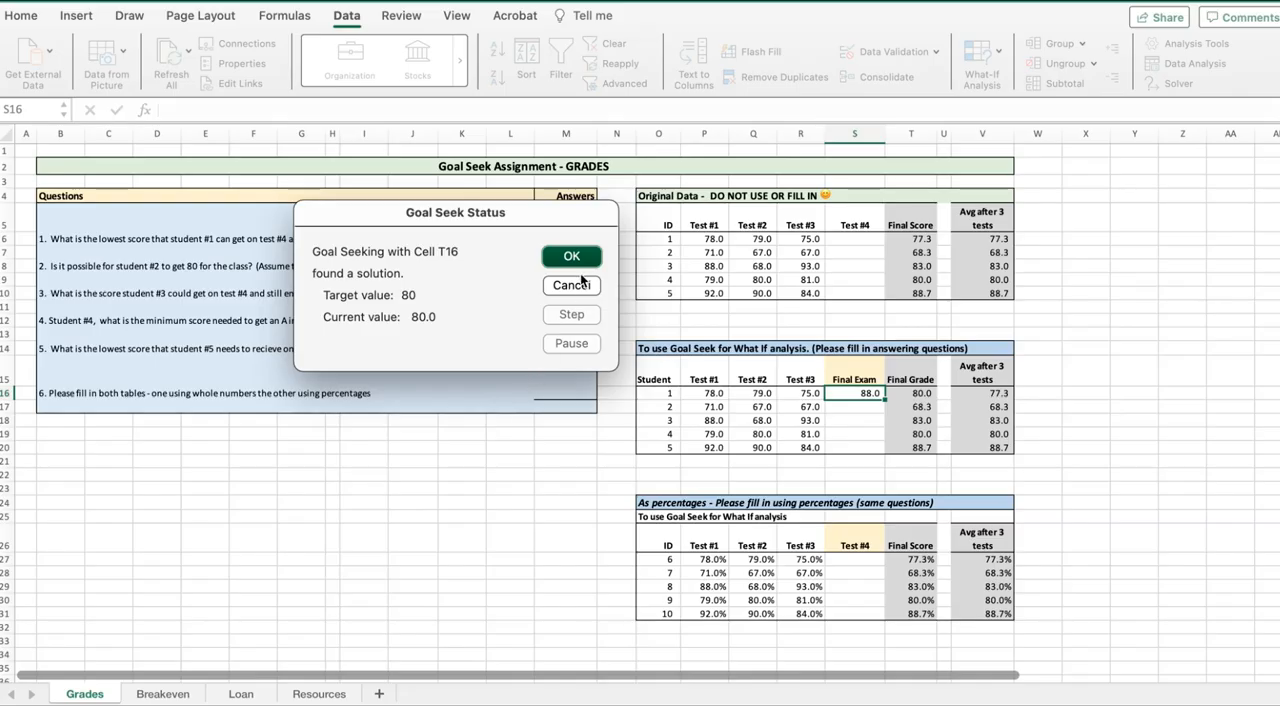
left_click(556, 259)
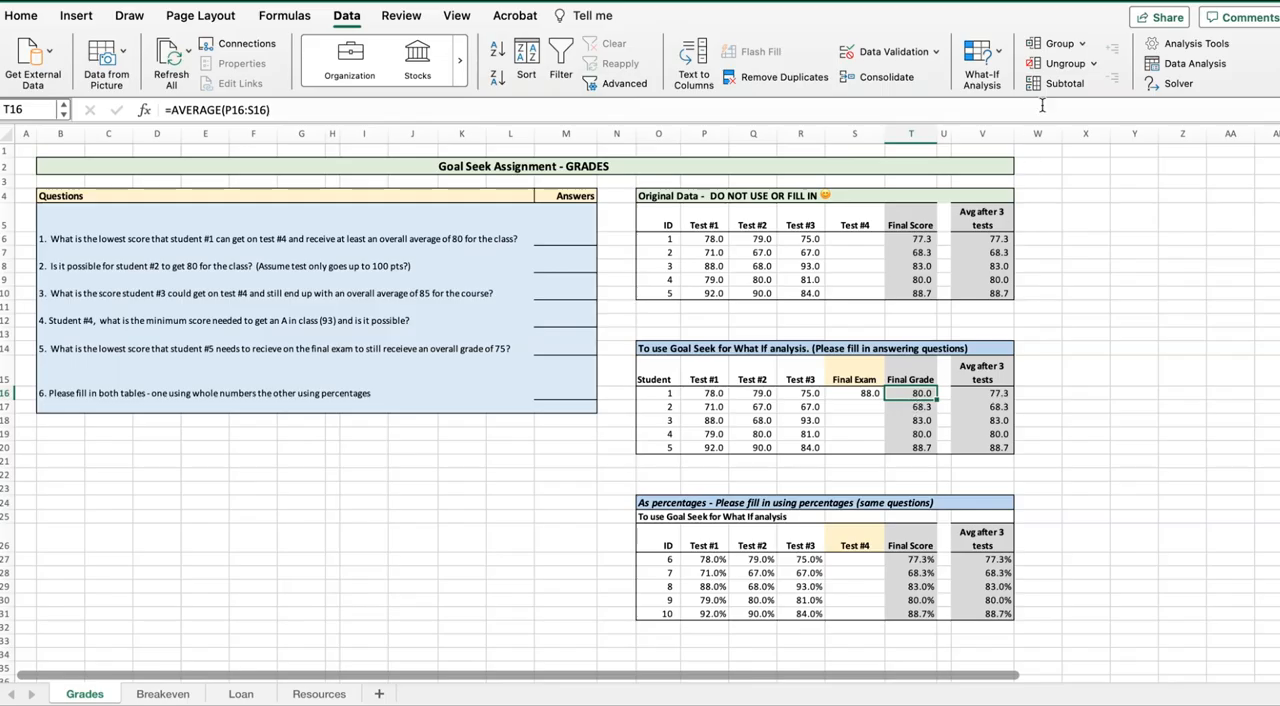
Run Goal Seek to bring student 1's final grade in T16 to 82 by changing the final exam score in S16
left_click(997, 68)
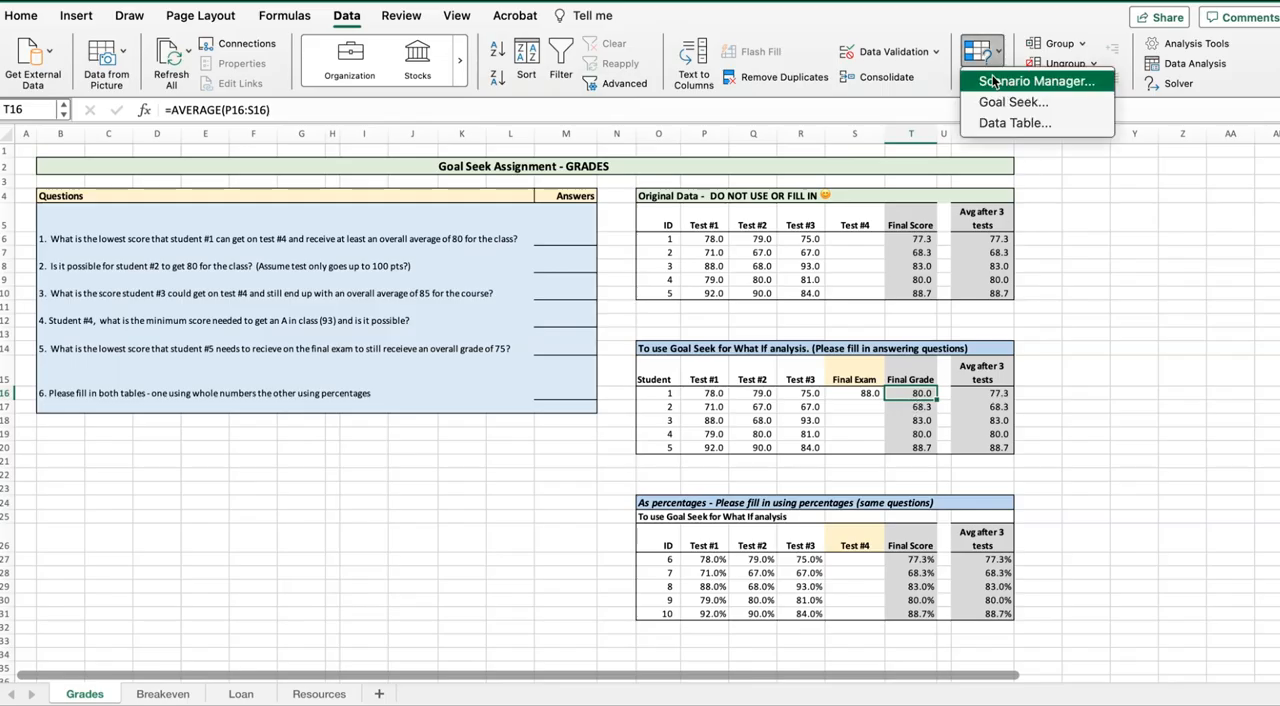
left_click(1012, 102)
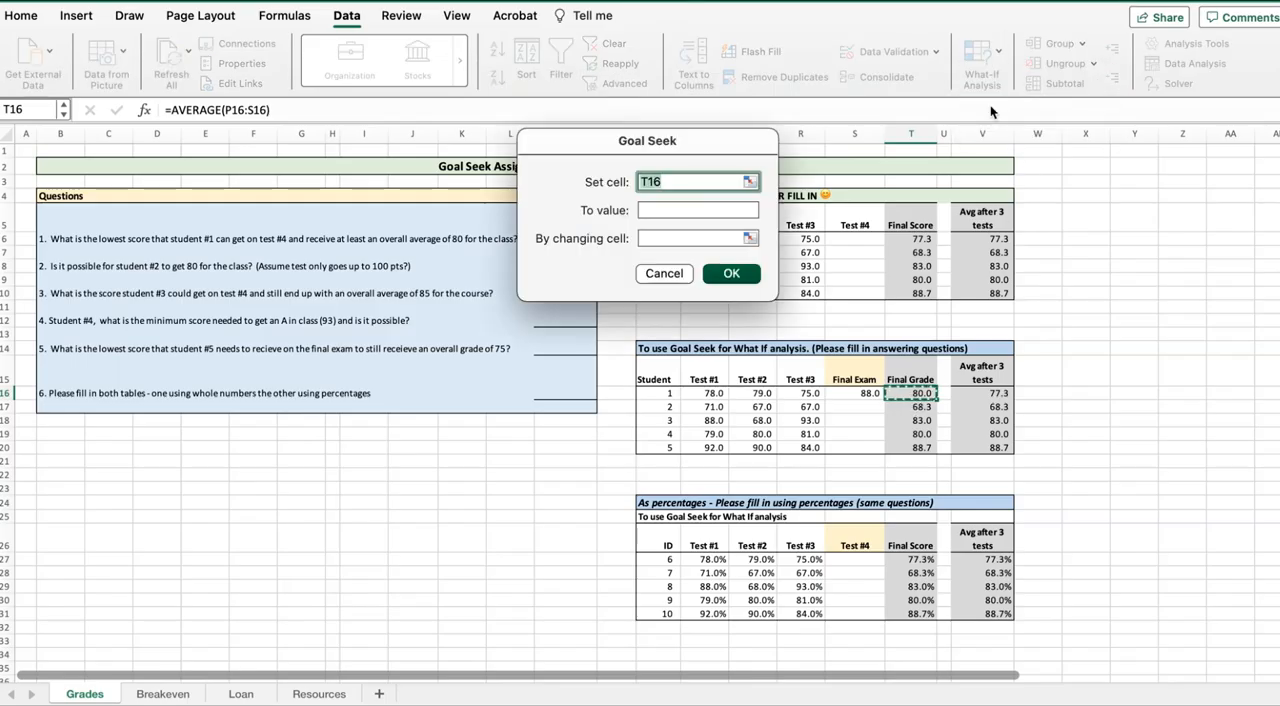
left_click(682, 207)
type("82")
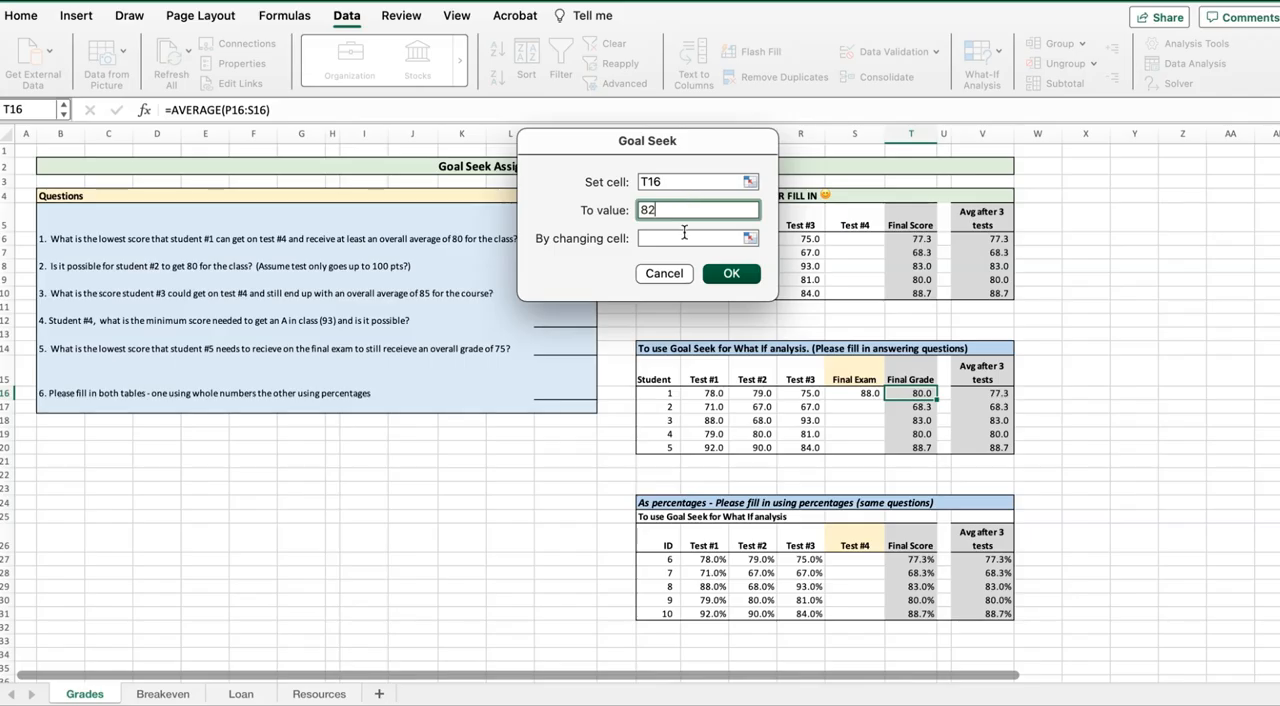
left_click(684, 236)
left_click(842, 393)
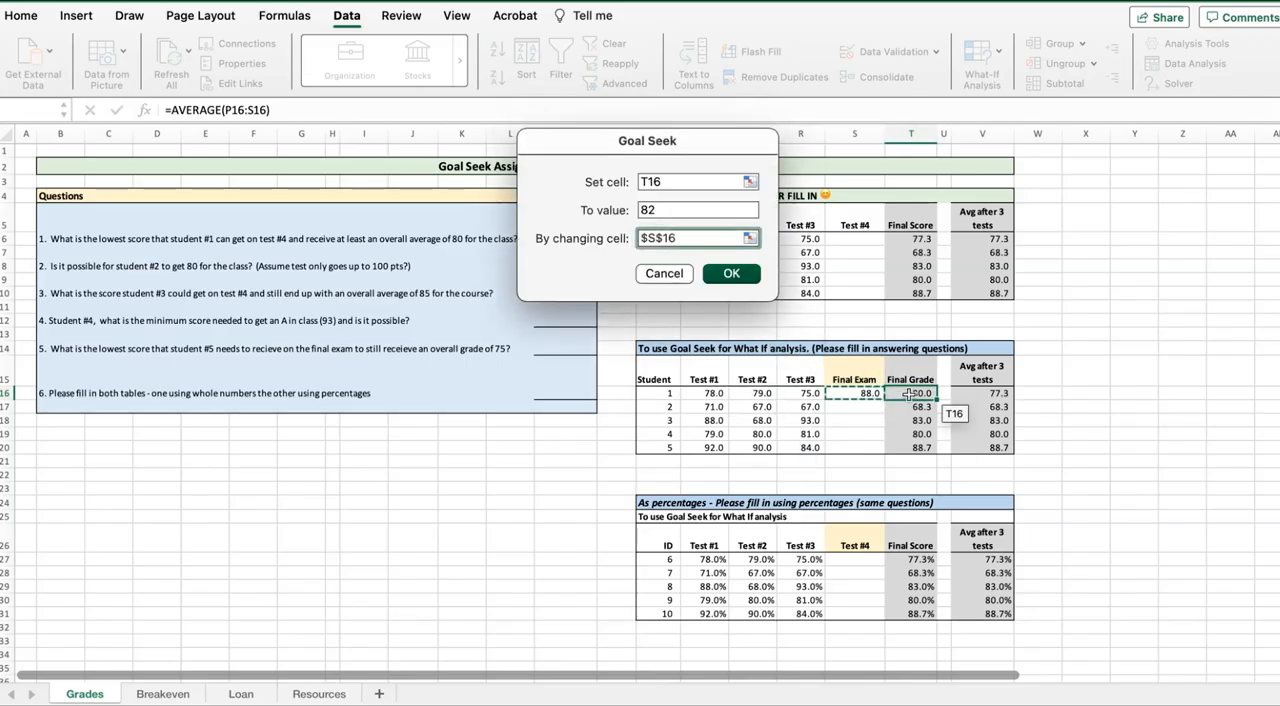
left_click(909, 393)
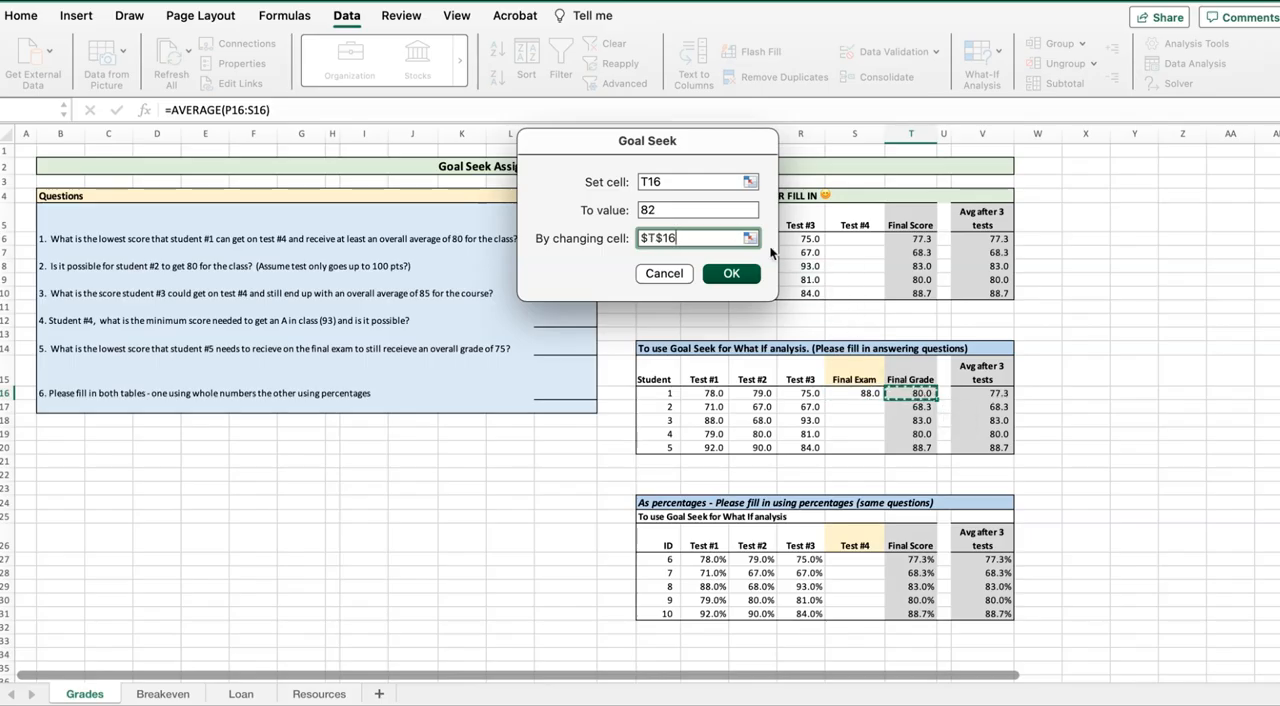
left_click(845, 394)
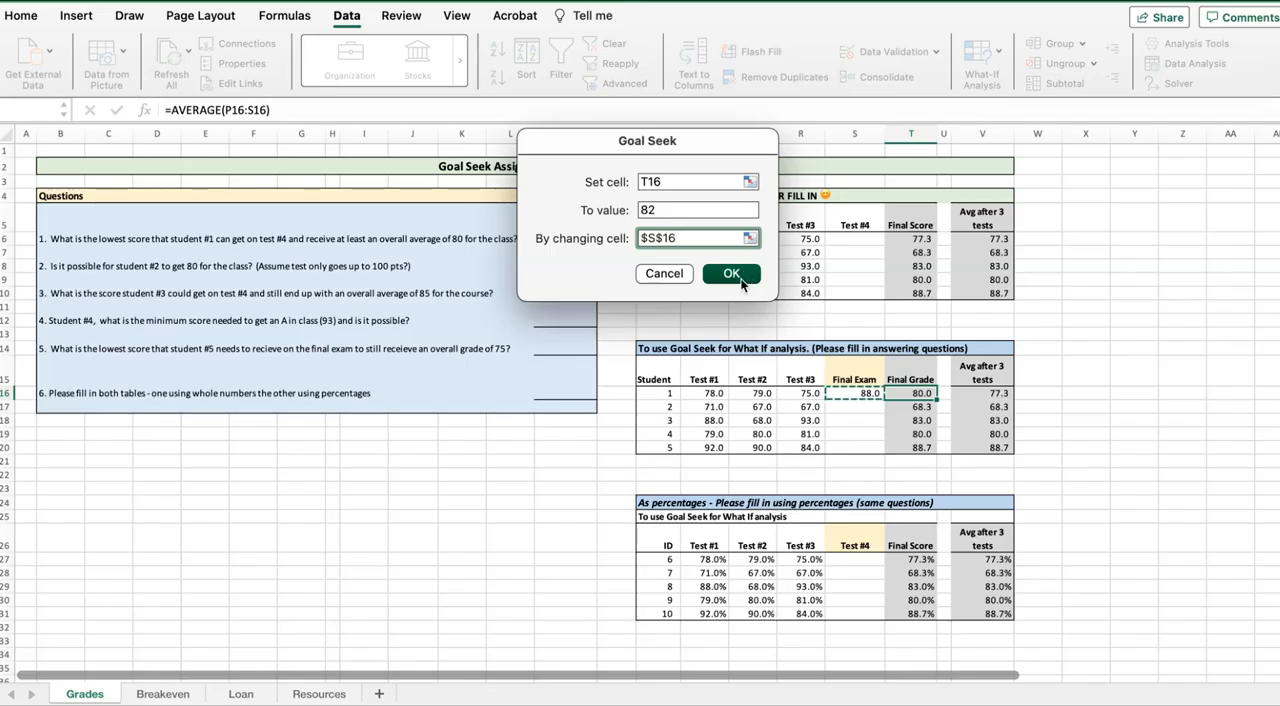
left_click(731, 274)
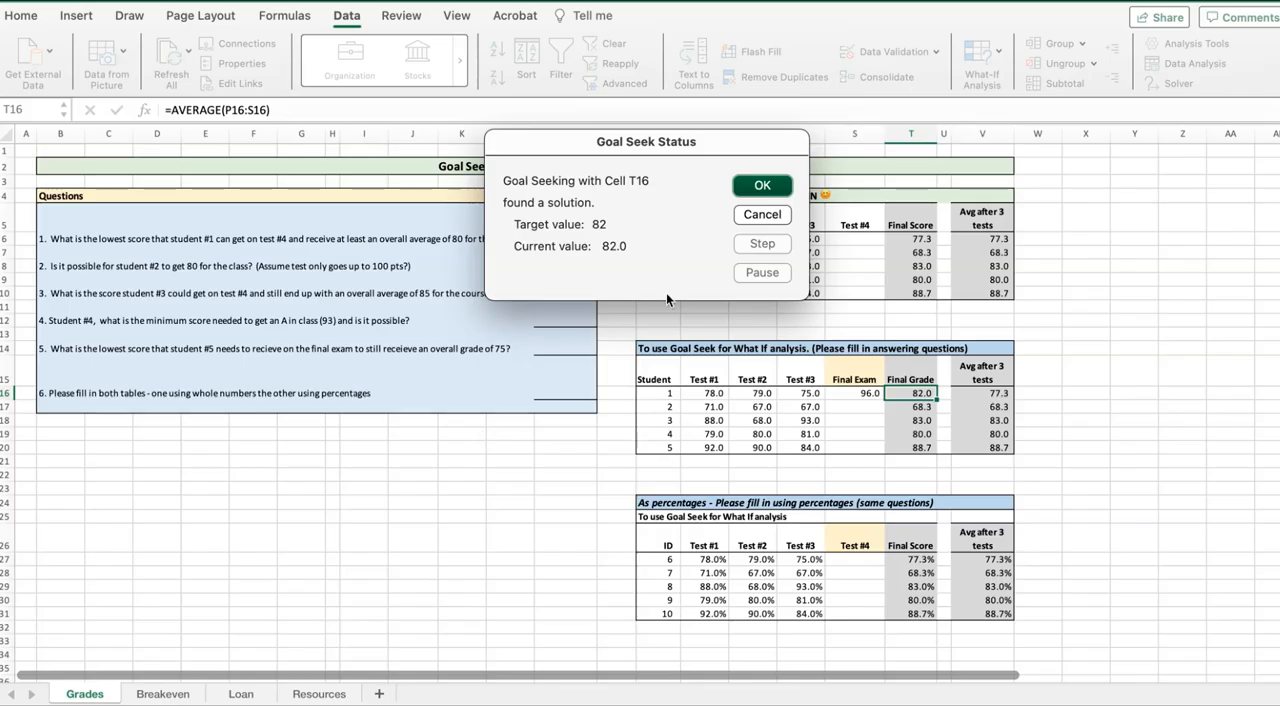
left_click(770, 187)
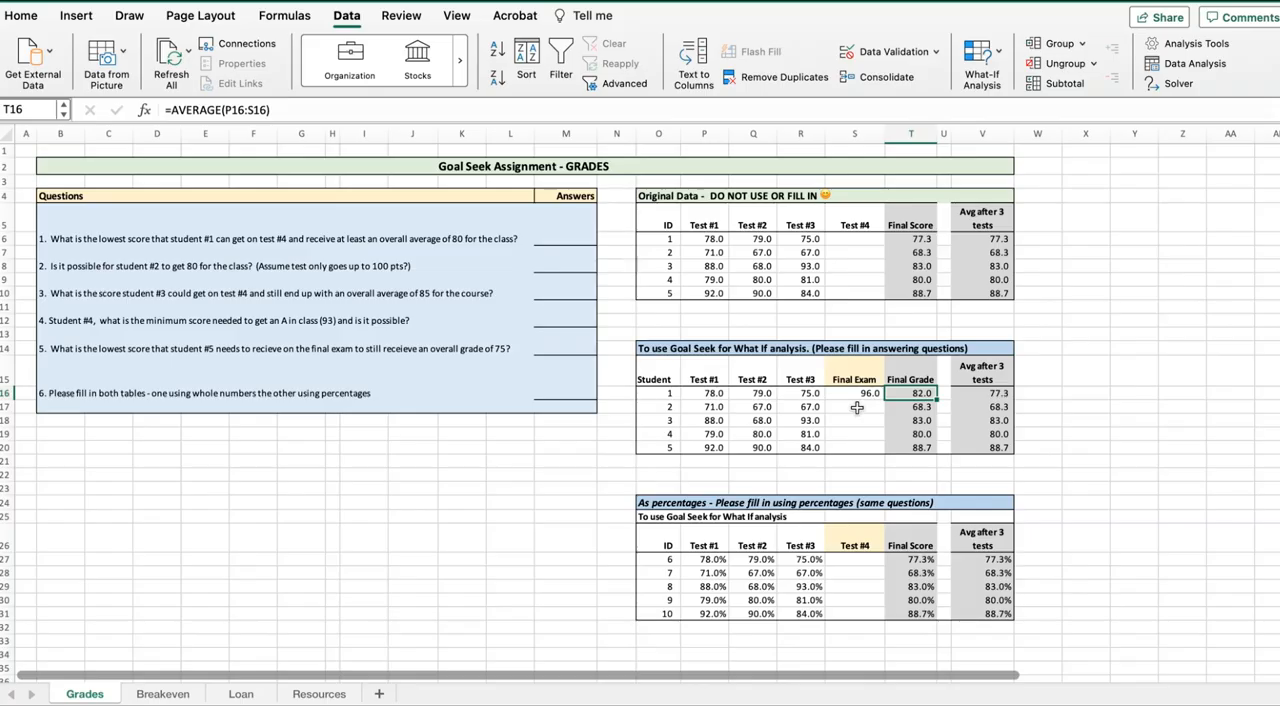
Run Goal Seek to bring student 2's final grade in T17 to 75 by changing the final exam score in S17
left_click(905, 407)
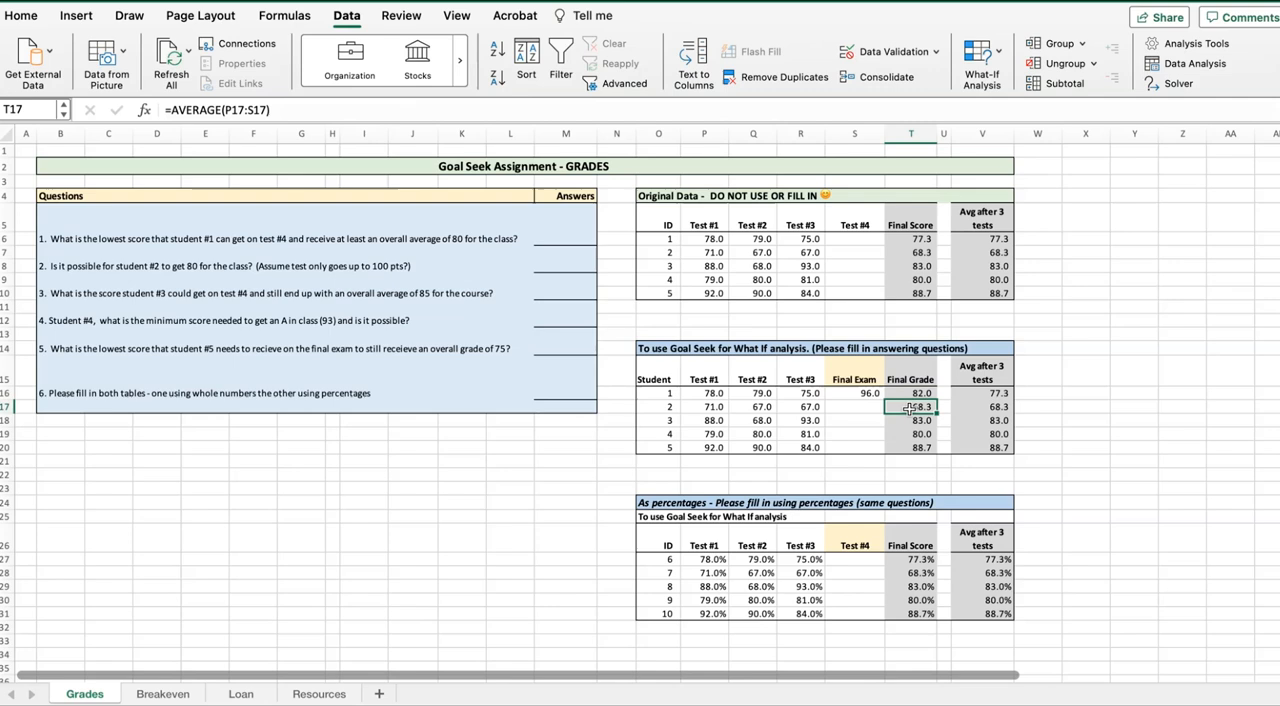
left_click(1000, 54)
left_click(1000, 106)
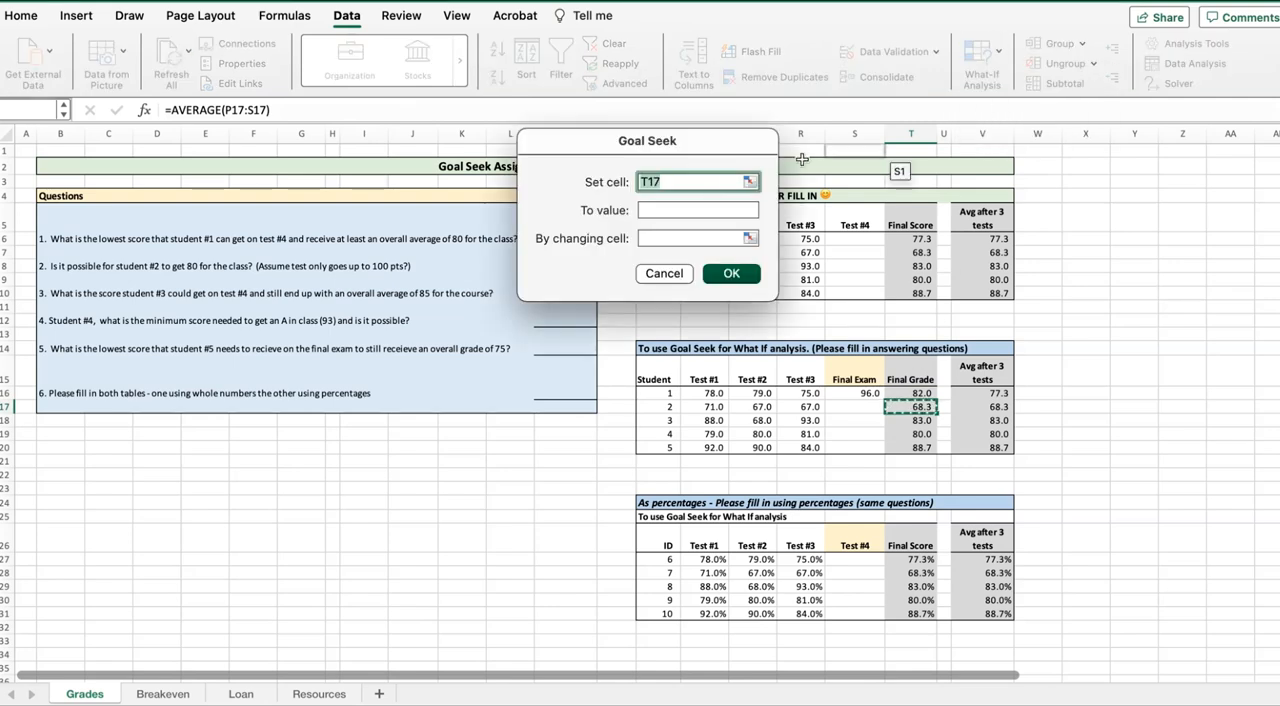
left_click(903, 406)
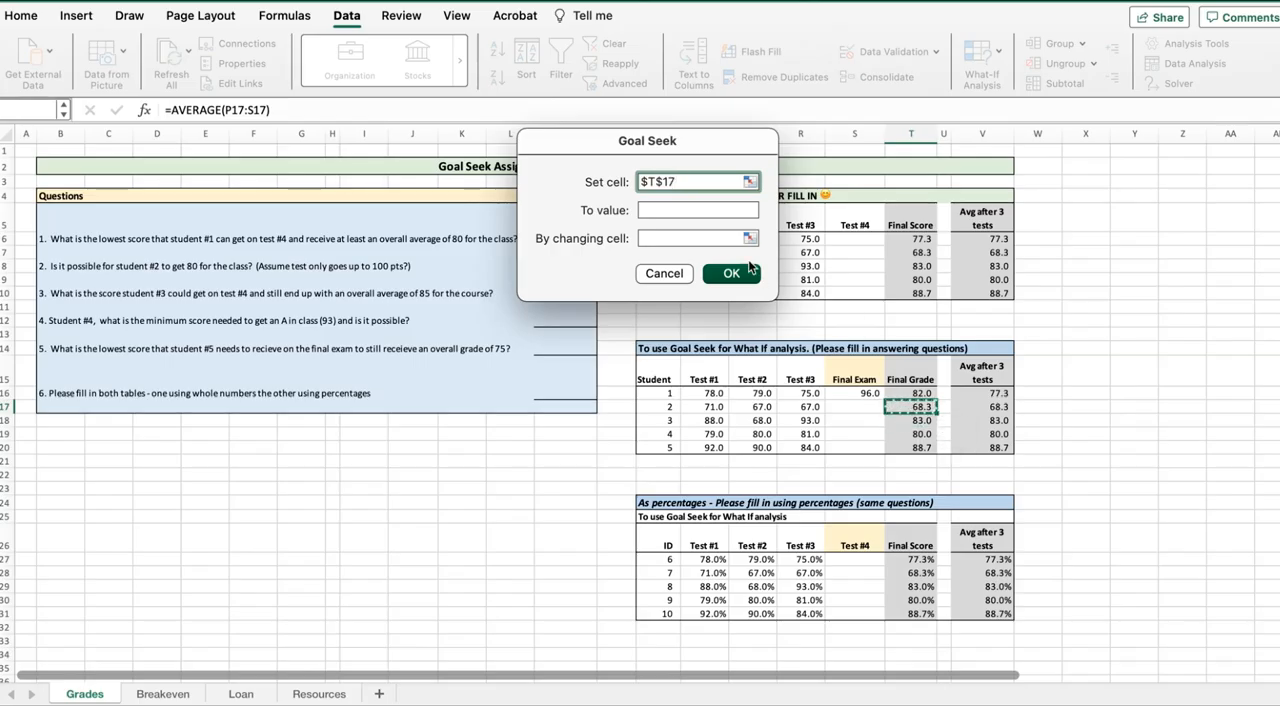
left_click(698, 210)
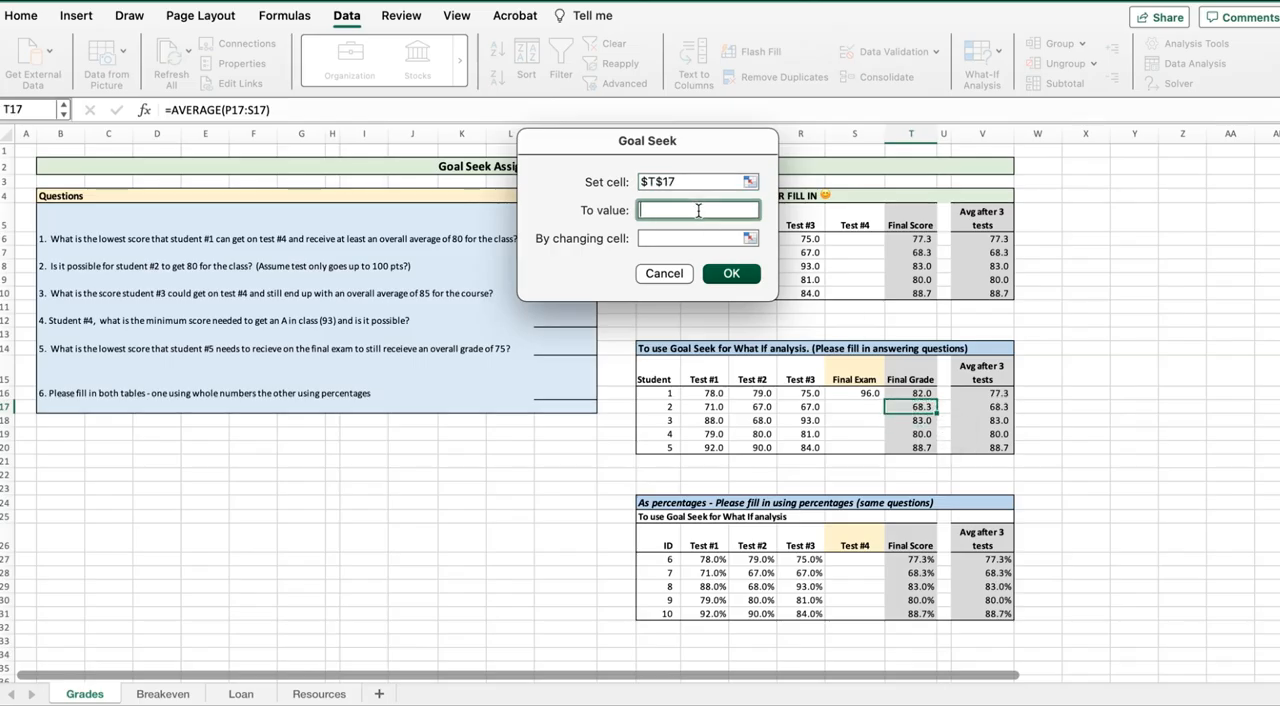
type("75")
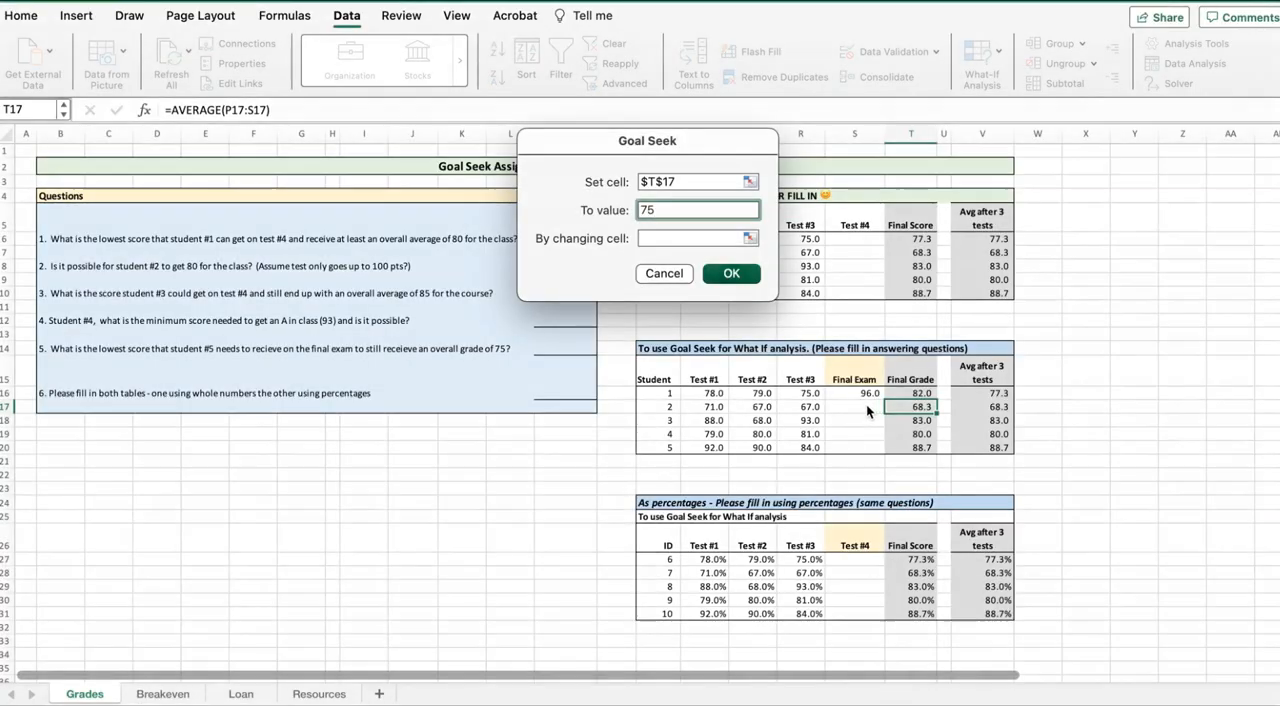
key("Tab")
left_click(846, 403)
left_click(731, 273)
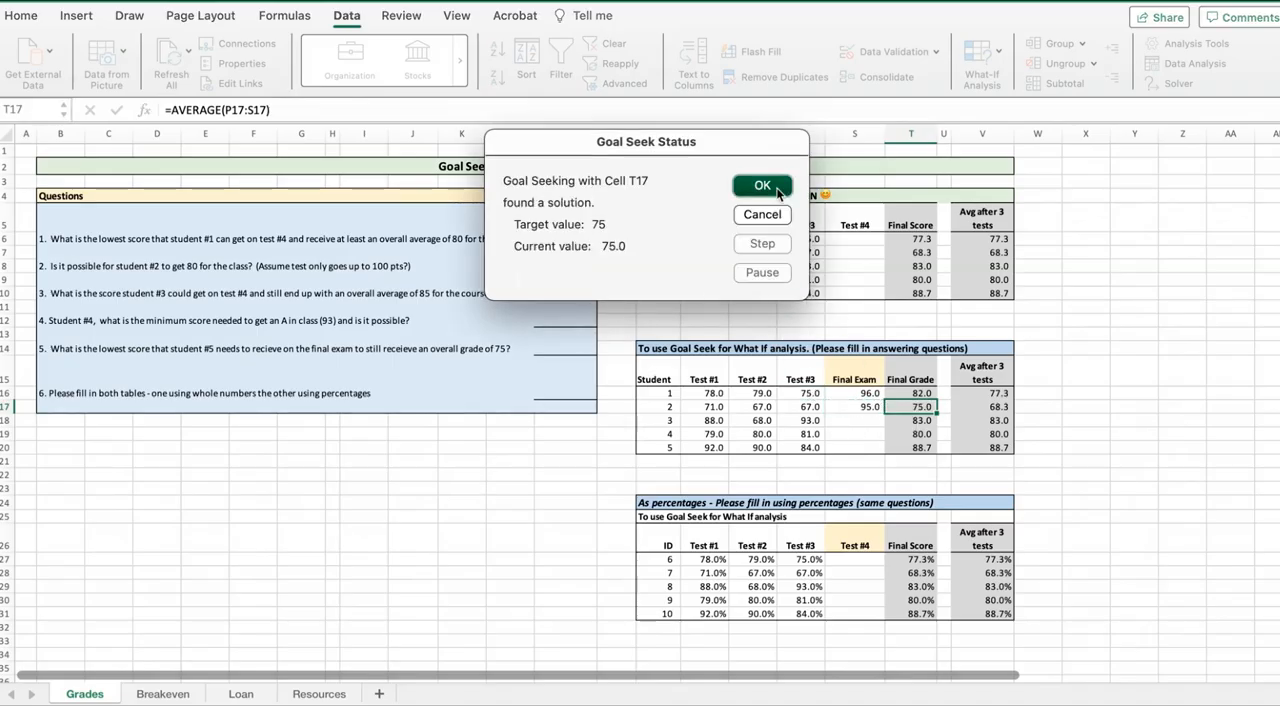
left_click(762, 186)
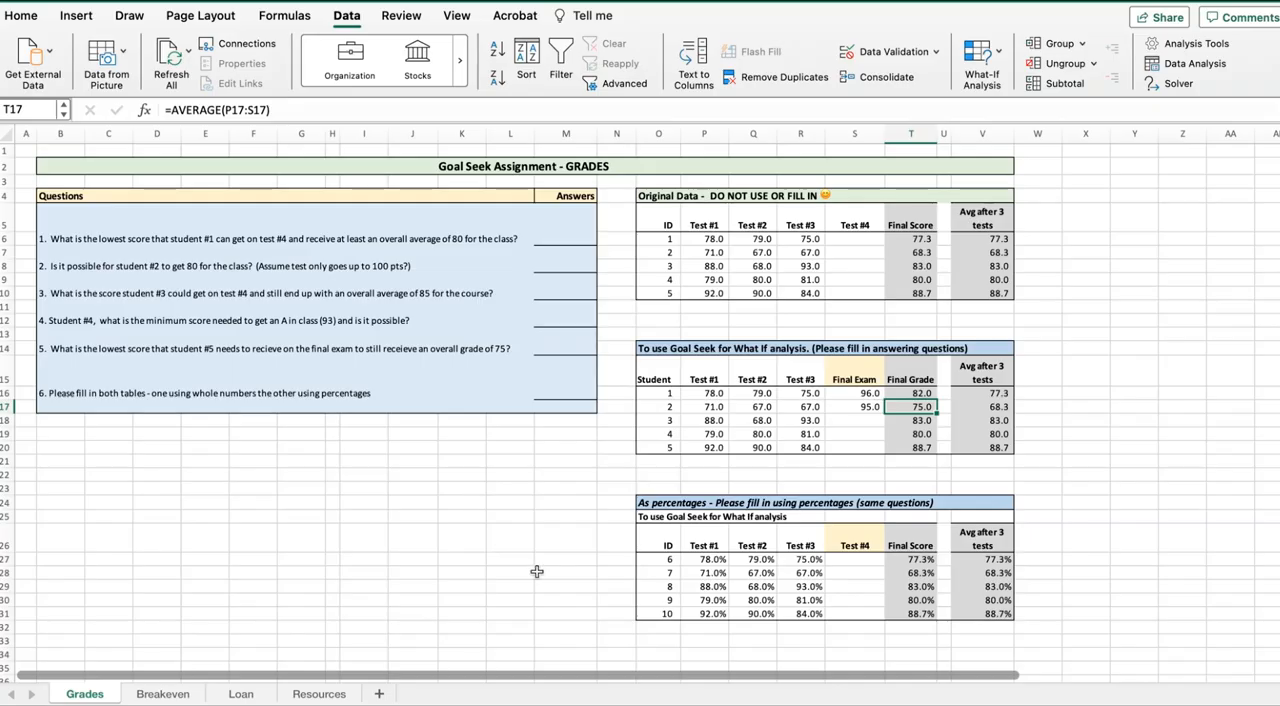
Run Goal Seek to bring student 5's final grade in T20 to 75 by changing the final exam score in S20
left_click(905, 449)
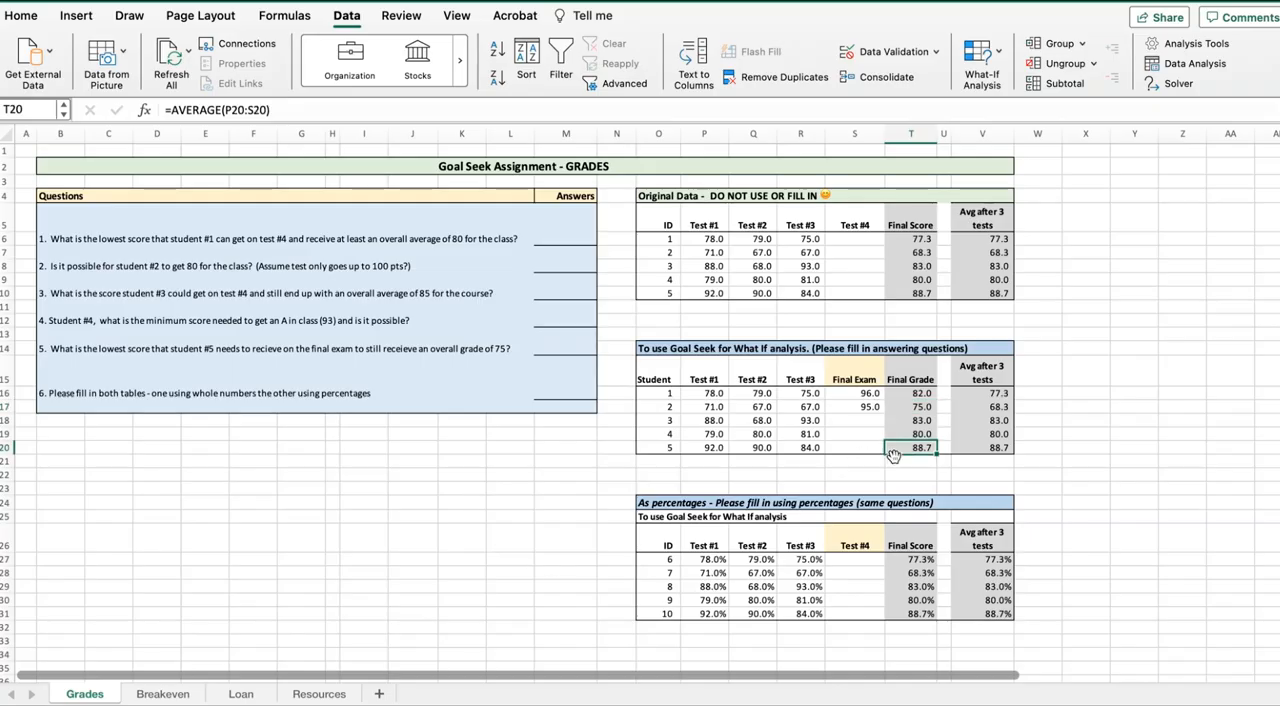
left_click(1000, 62)
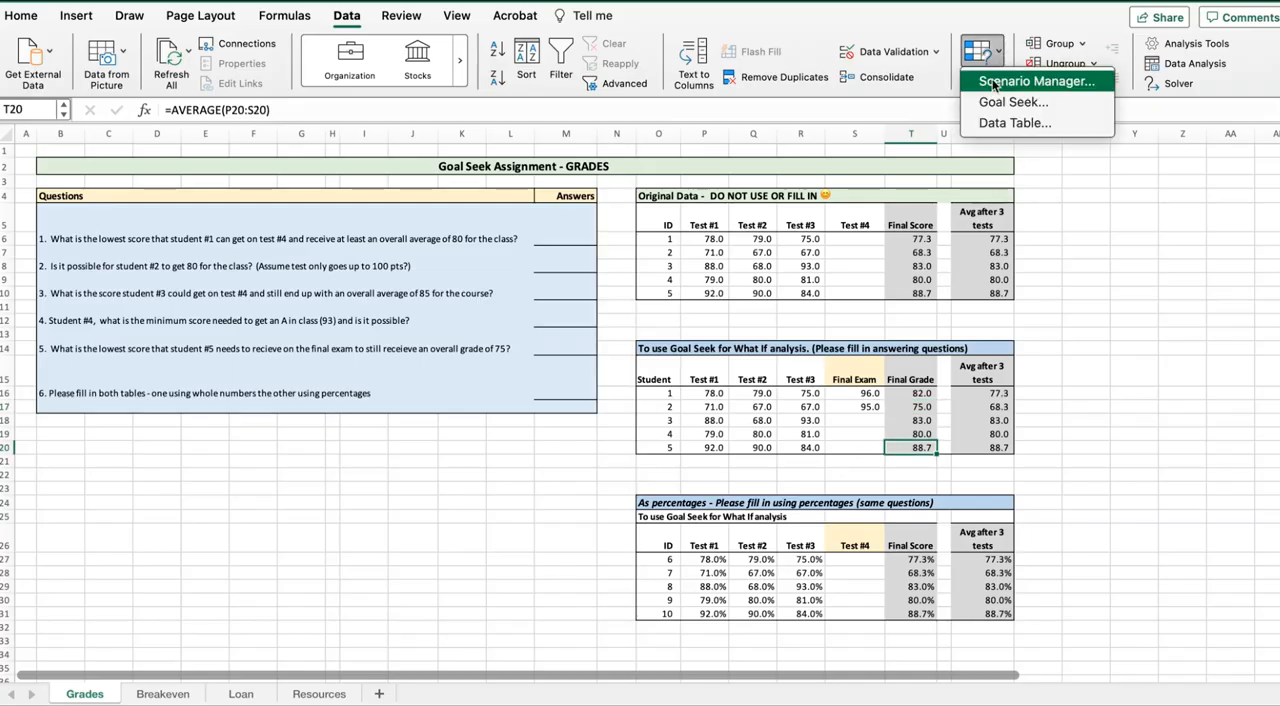
left_click(992, 104)
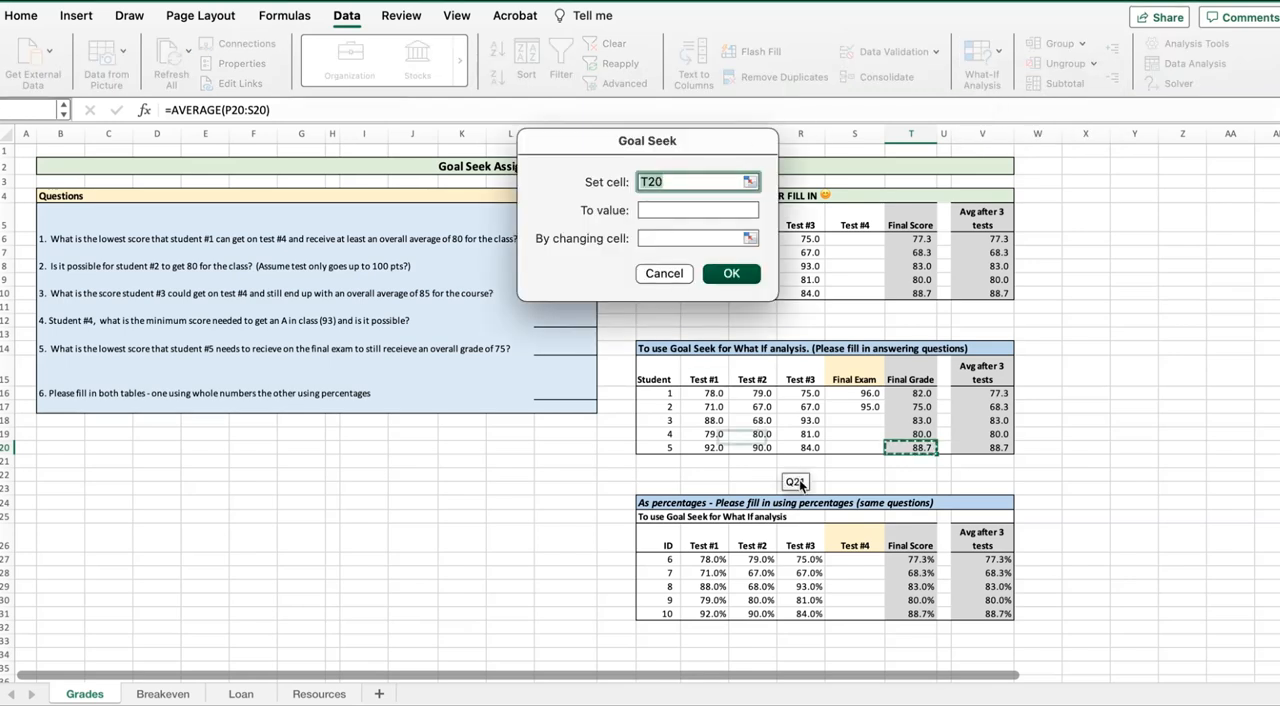
left_click(649, 212)
type("75")
left_click(656, 234)
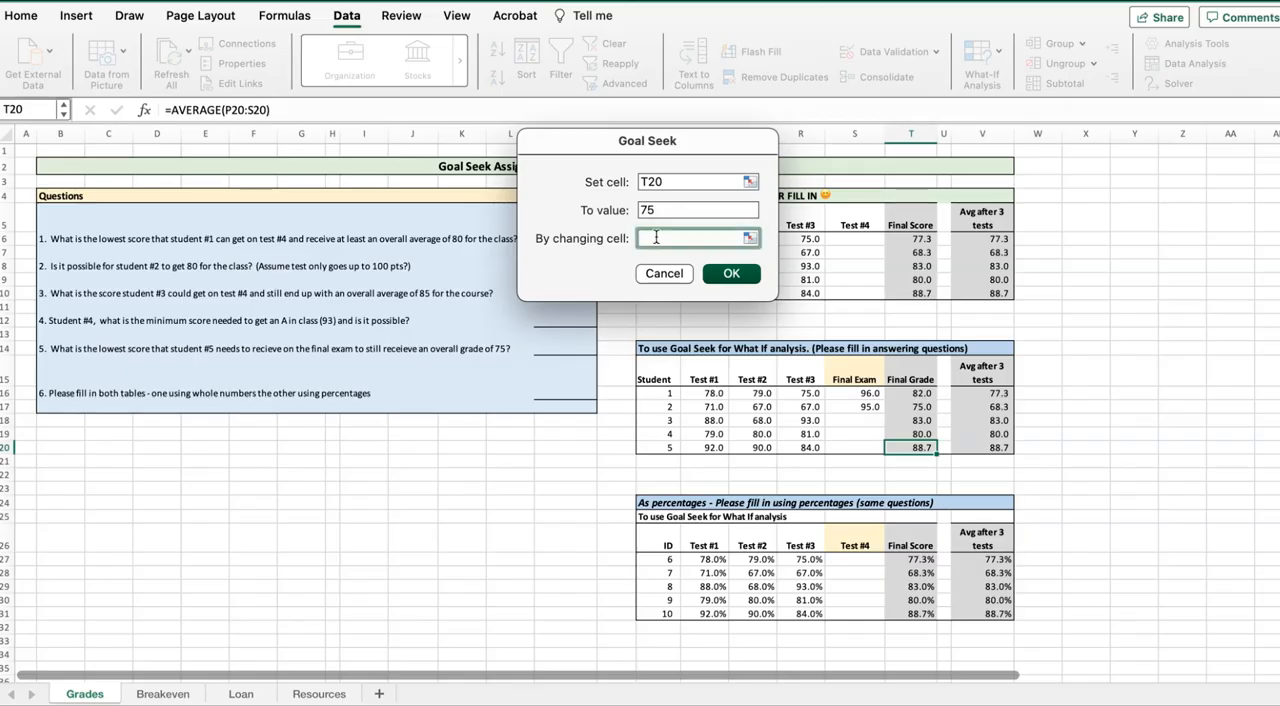
left_click(845, 447)
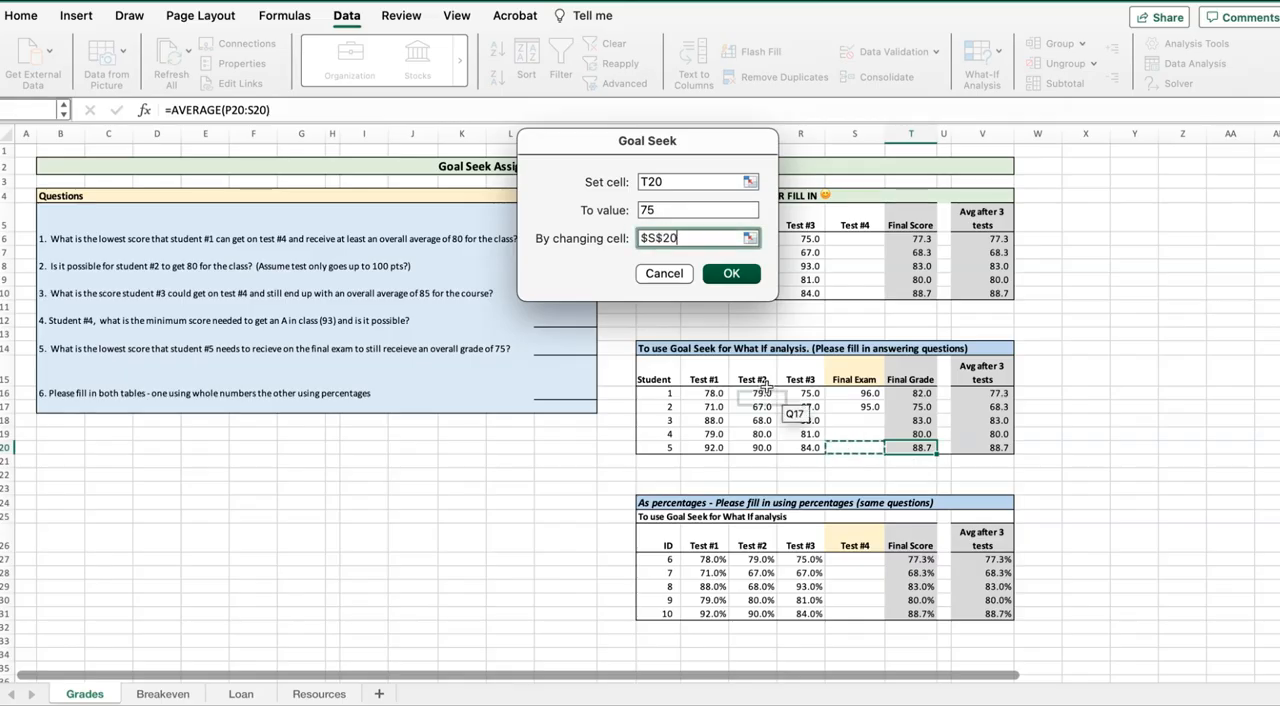
left_click(733, 274)
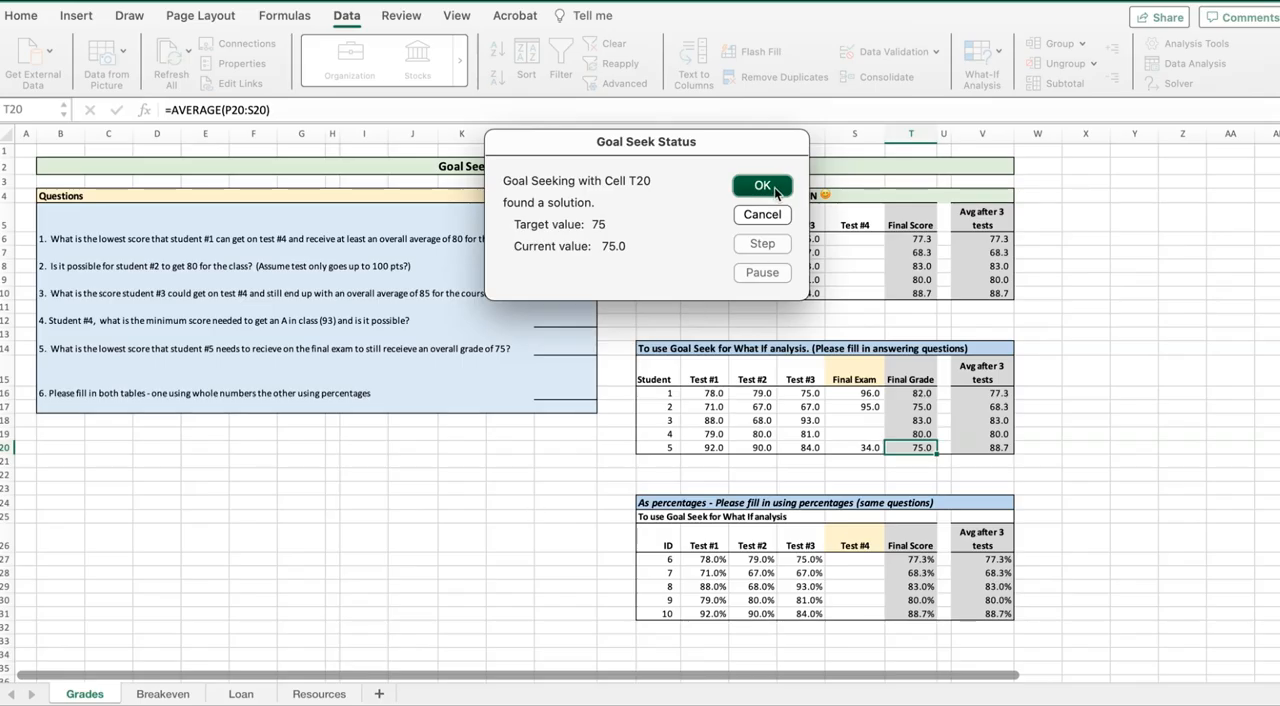
left_click(762, 186)
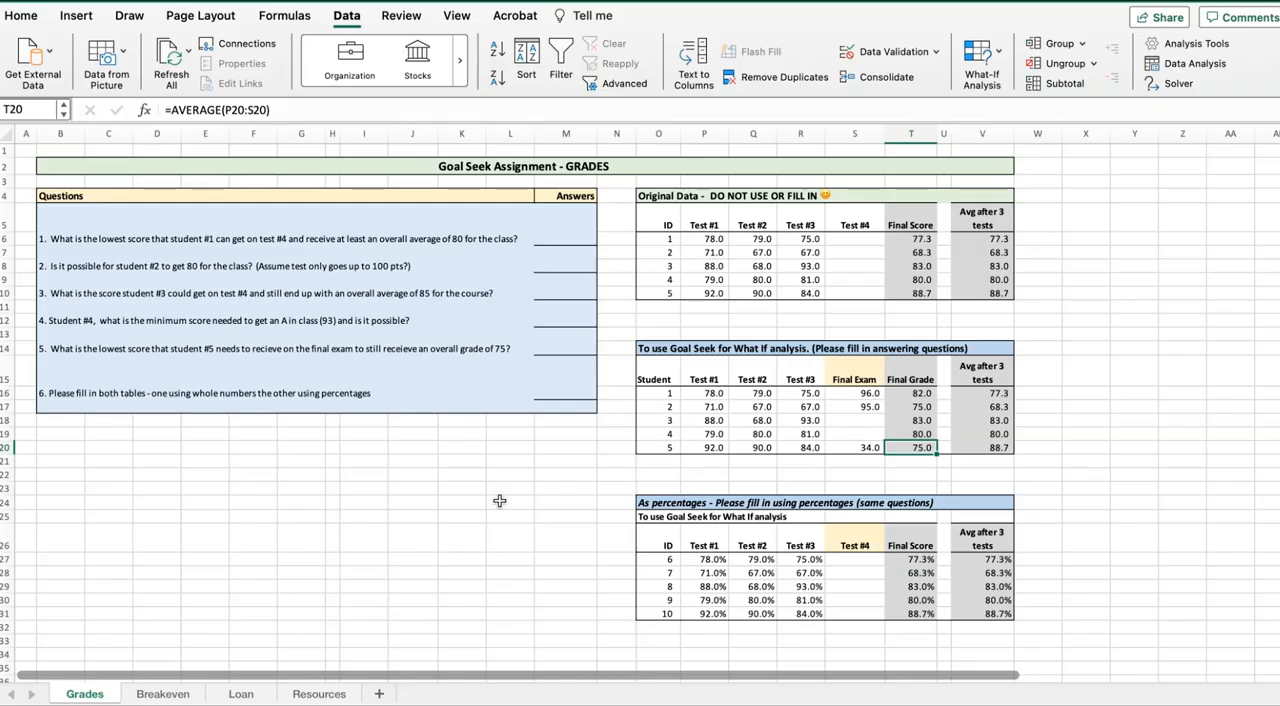
left_click(864, 393)
left_click_drag(865, 393, 861, 431)
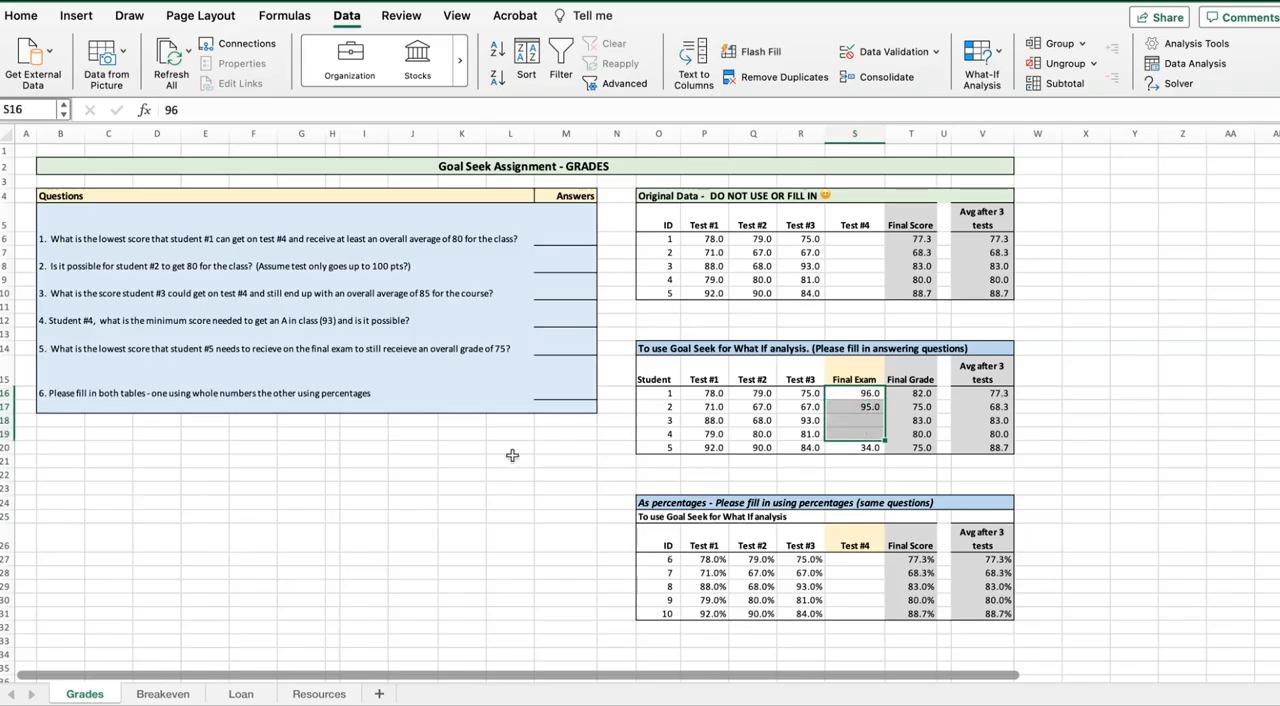
left_click(512, 457)
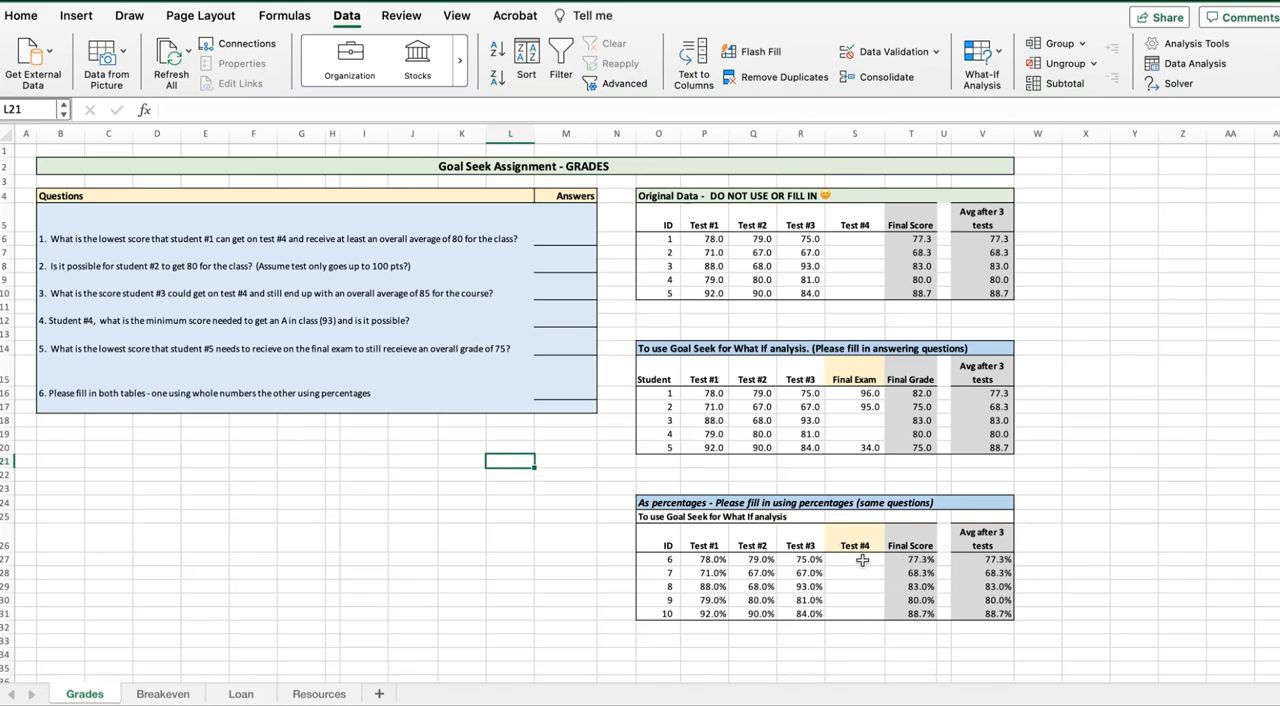
Run Goal Seek in the percentages table to bring ID 6's final score in T27 to .82 by changing Test #4 in S27
left_click(915, 562)
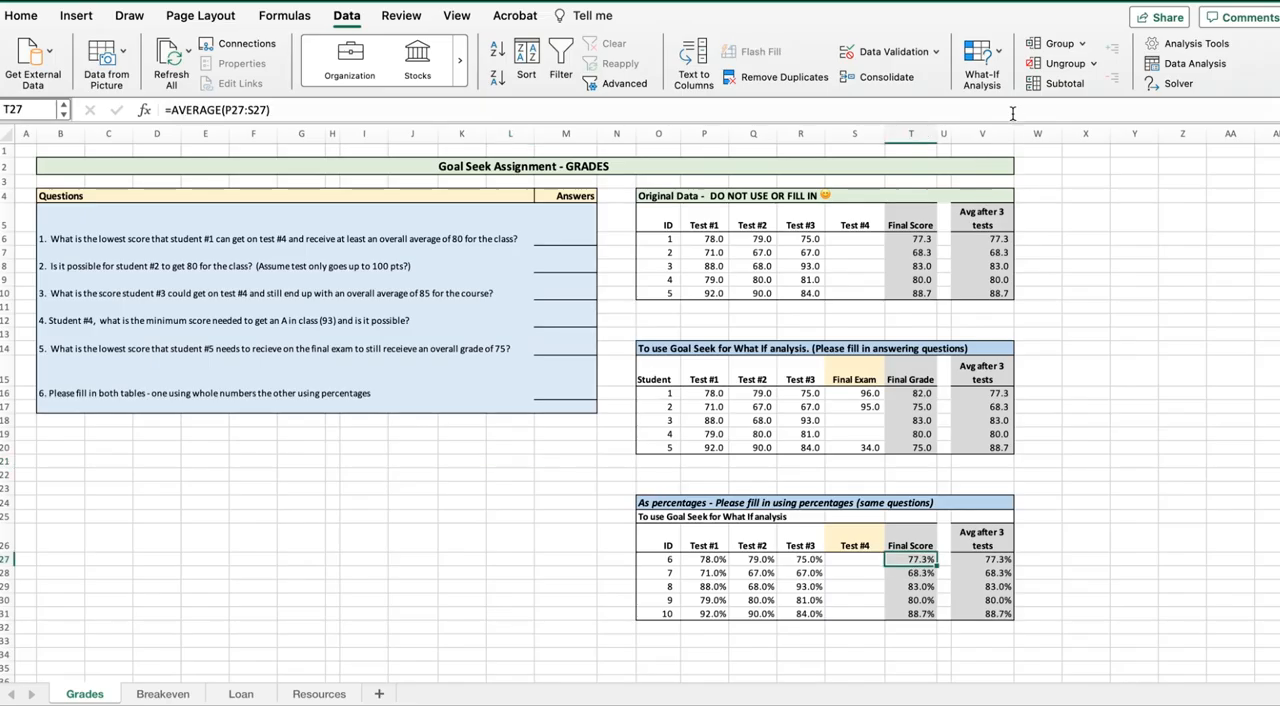
left_click(995, 60)
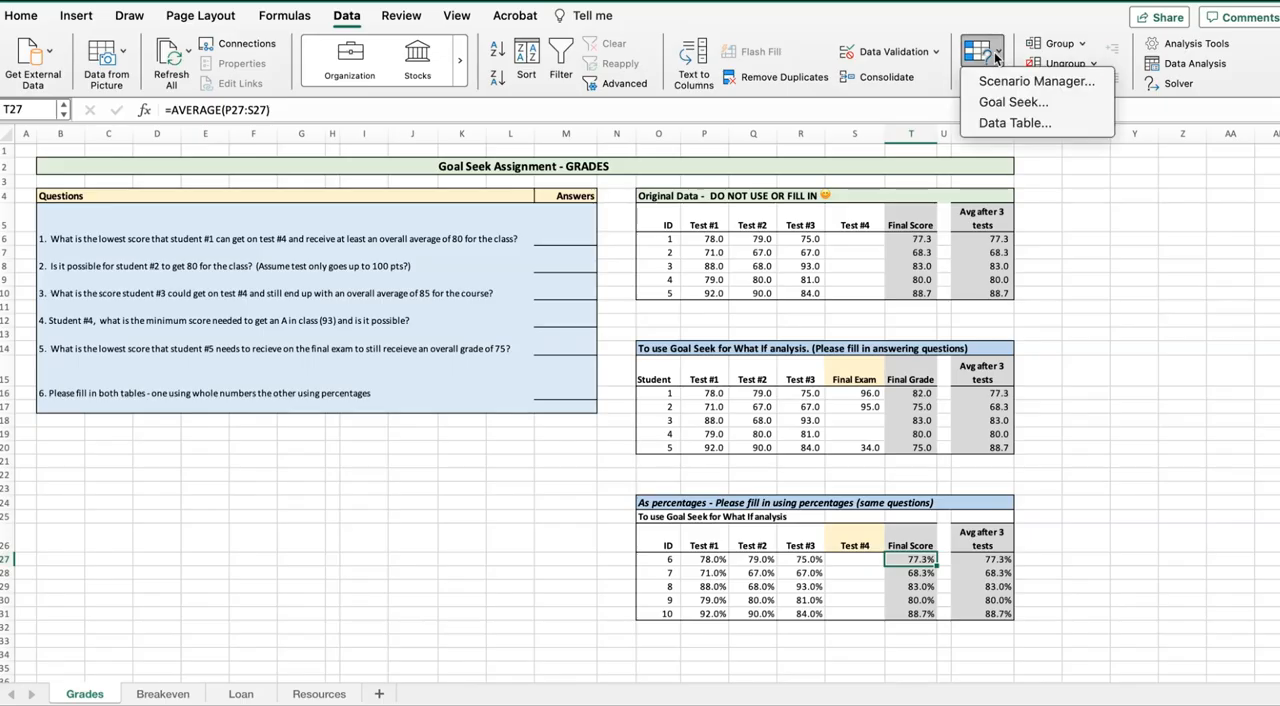
left_click(988, 103)
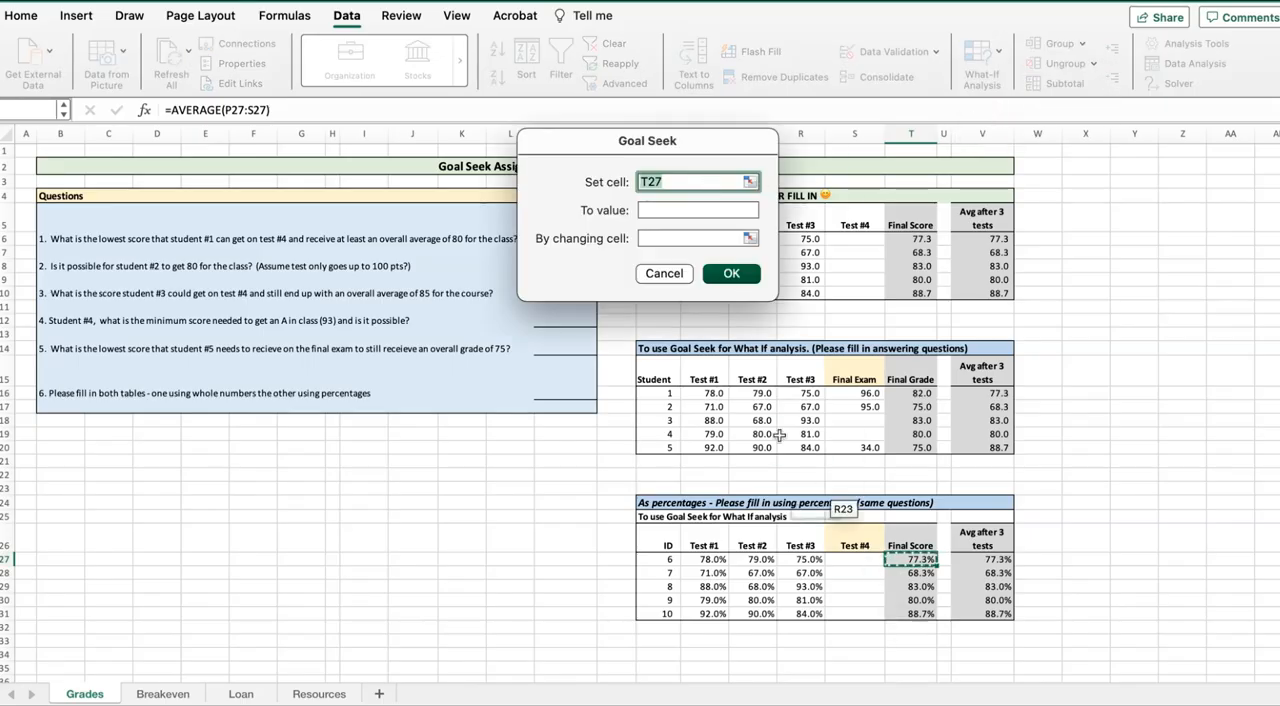
left_click(671, 210)
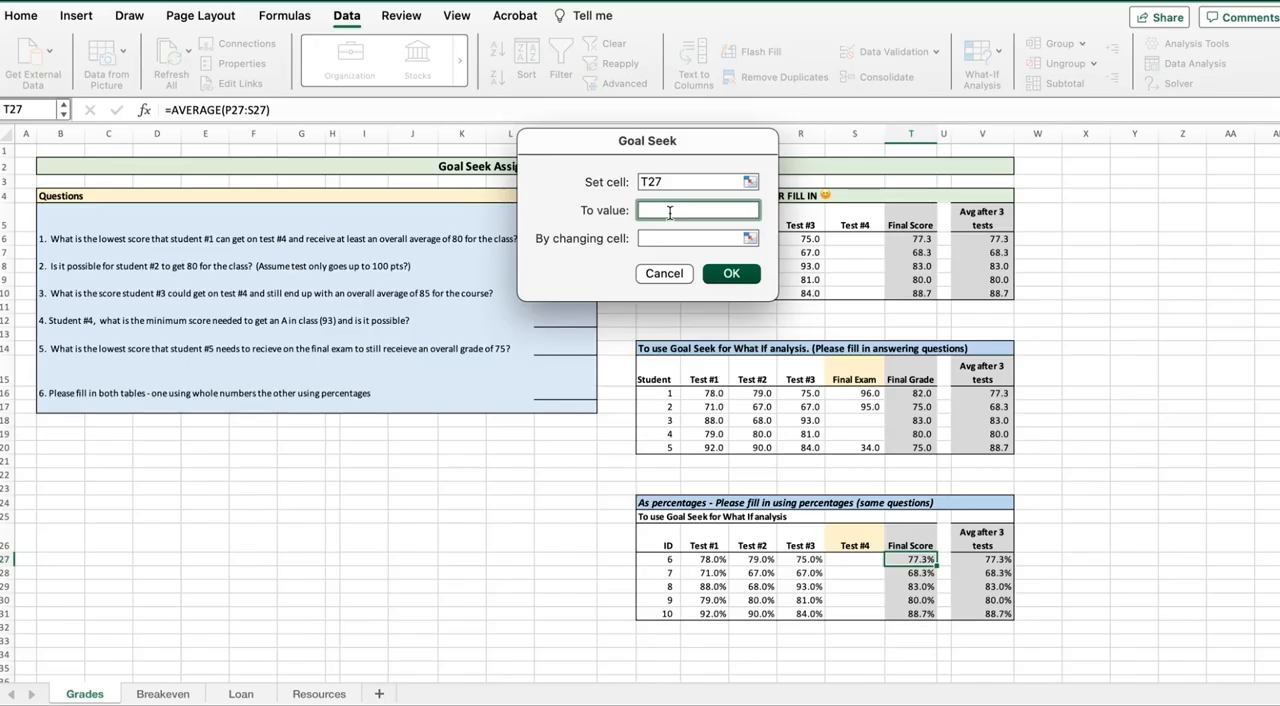
type(".82")
left_click(689, 240)
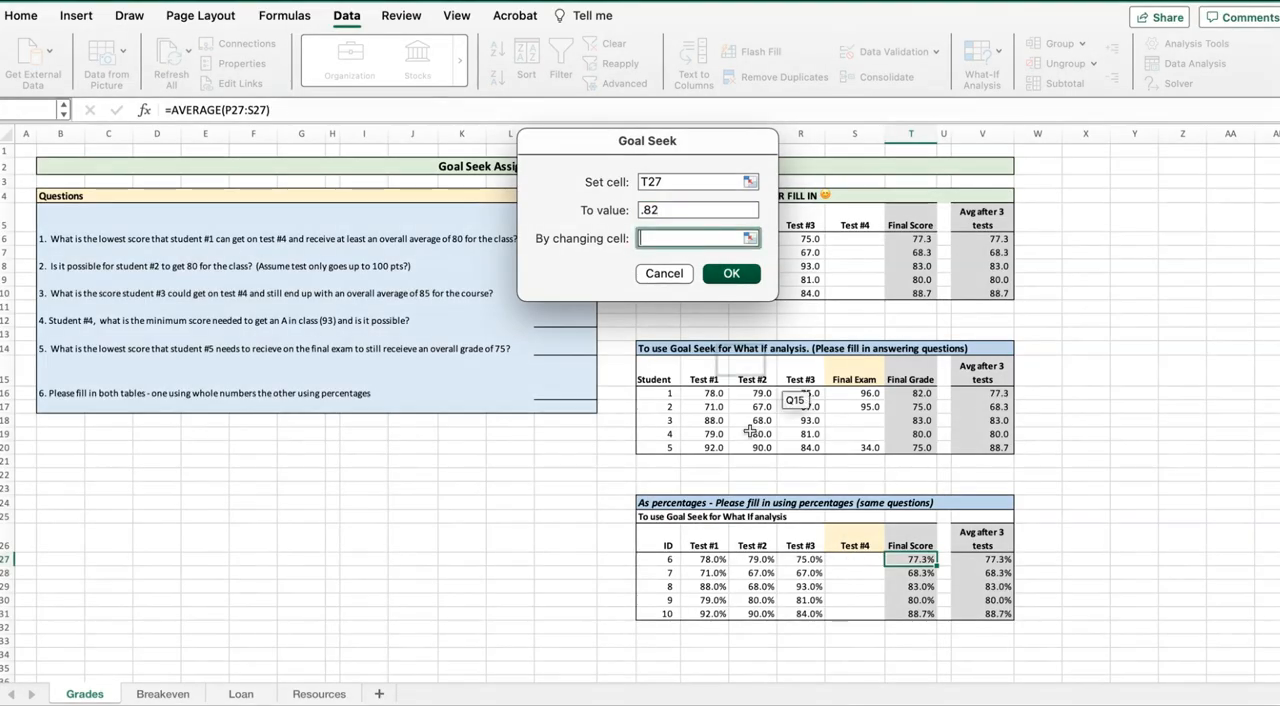
left_click(848, 564)
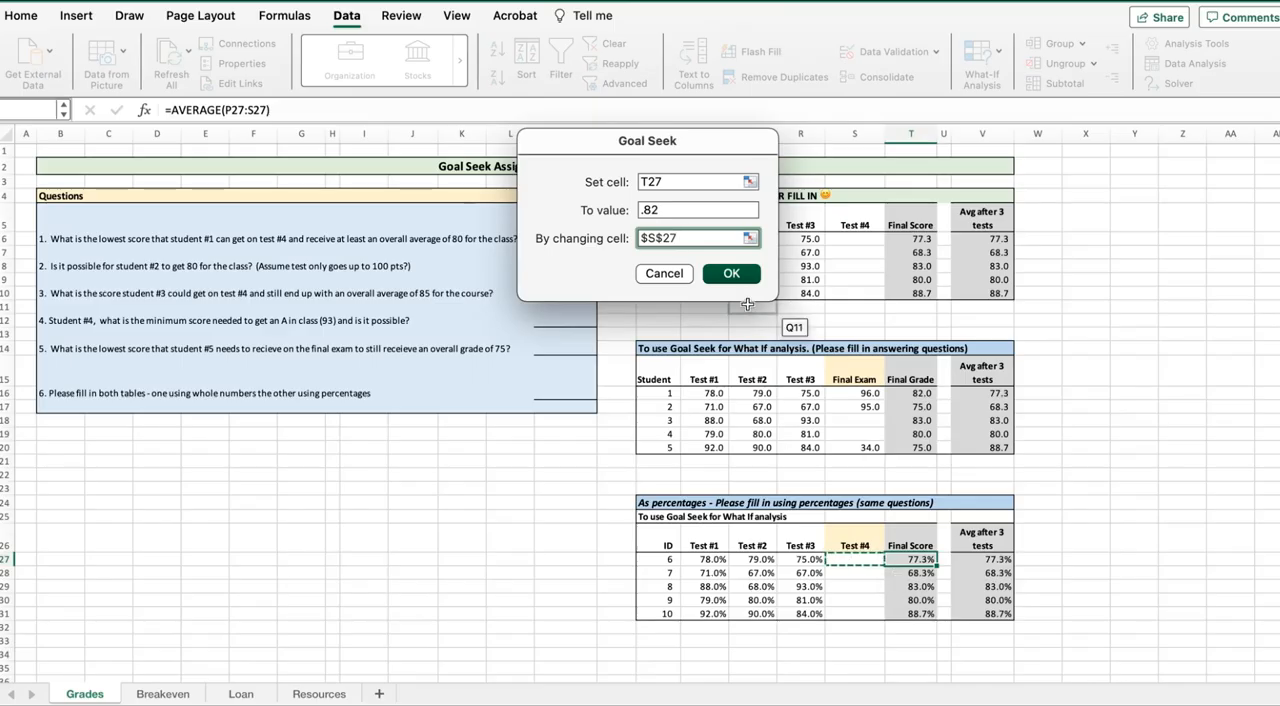
left_click(731, 274)
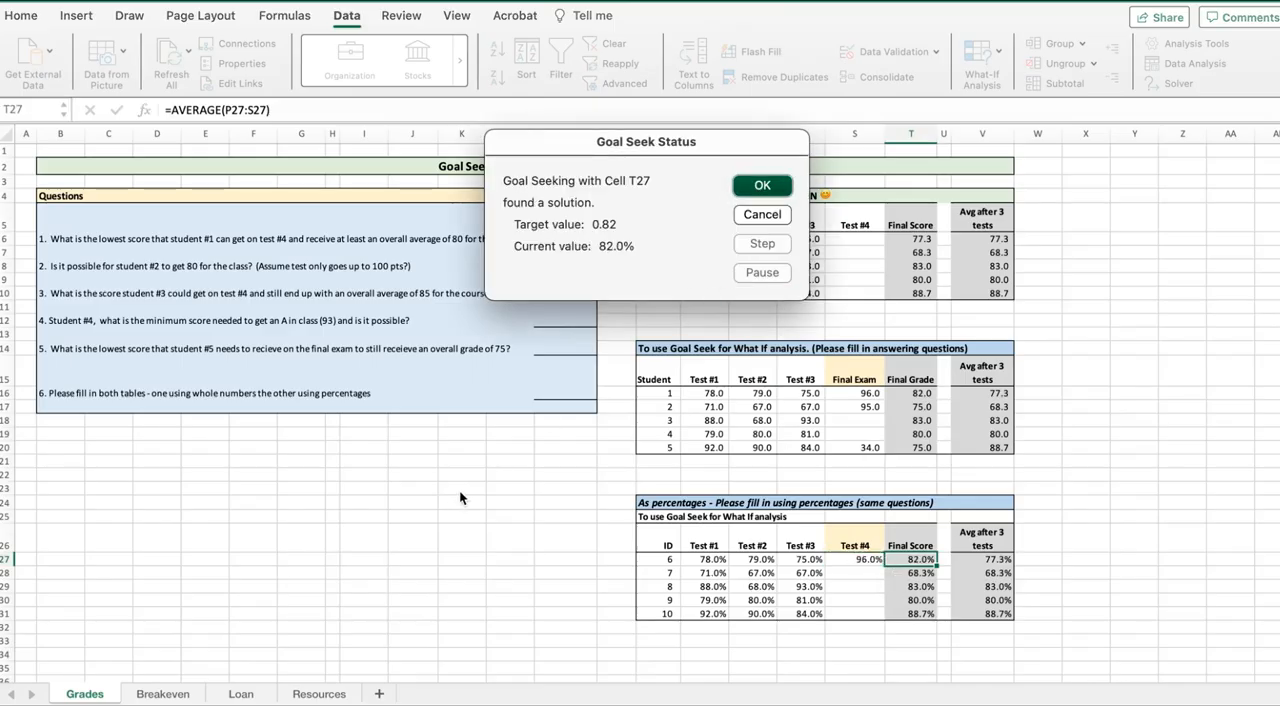
left_click(771, 187)
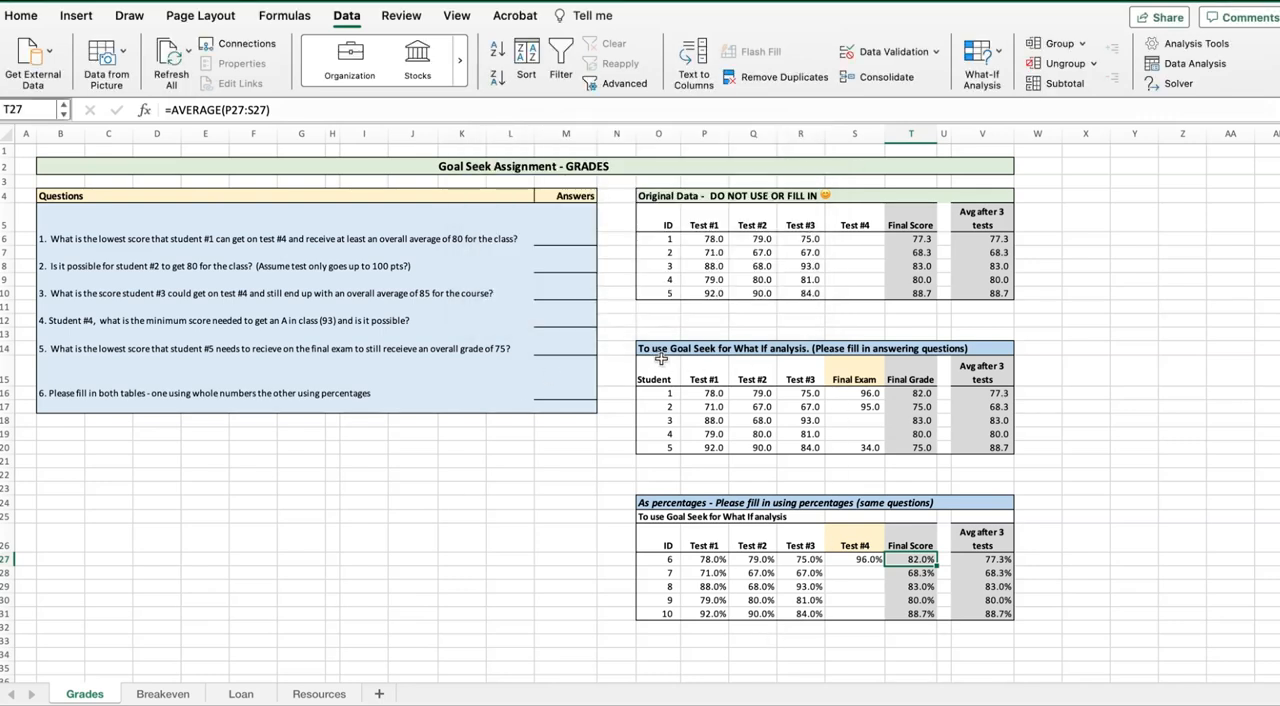